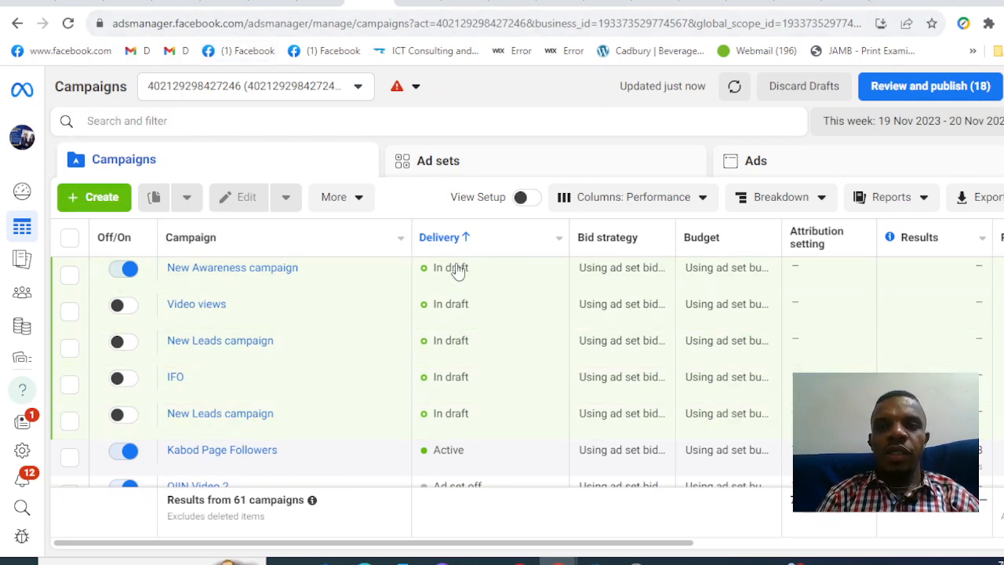
Open the Get Started With Ads Manager result from the Google search and go to Ads Manager from that page
{"action": "left_click", "coordinate": [844, 2]}
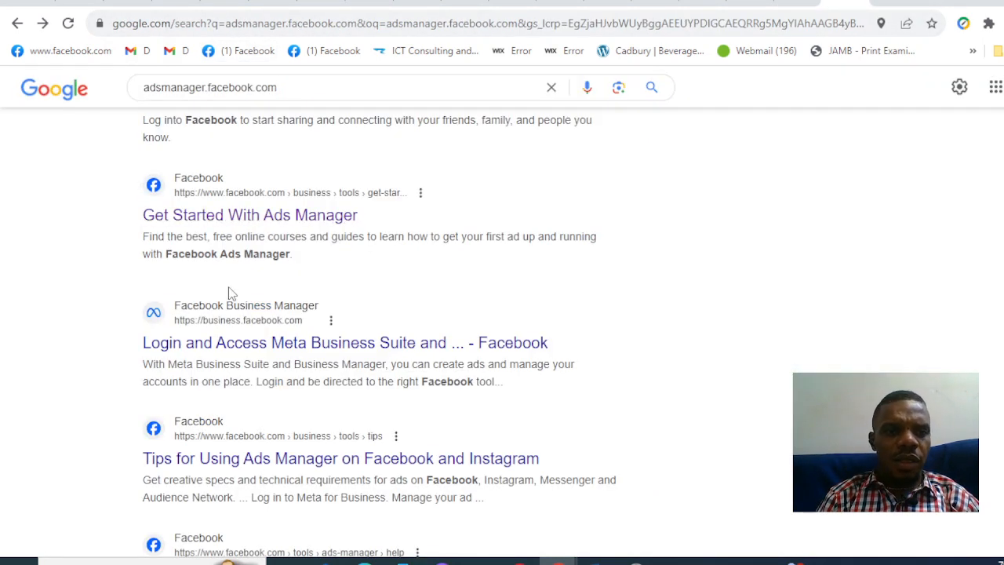
{"action": "left_click", "coordinate": [248, 218]}
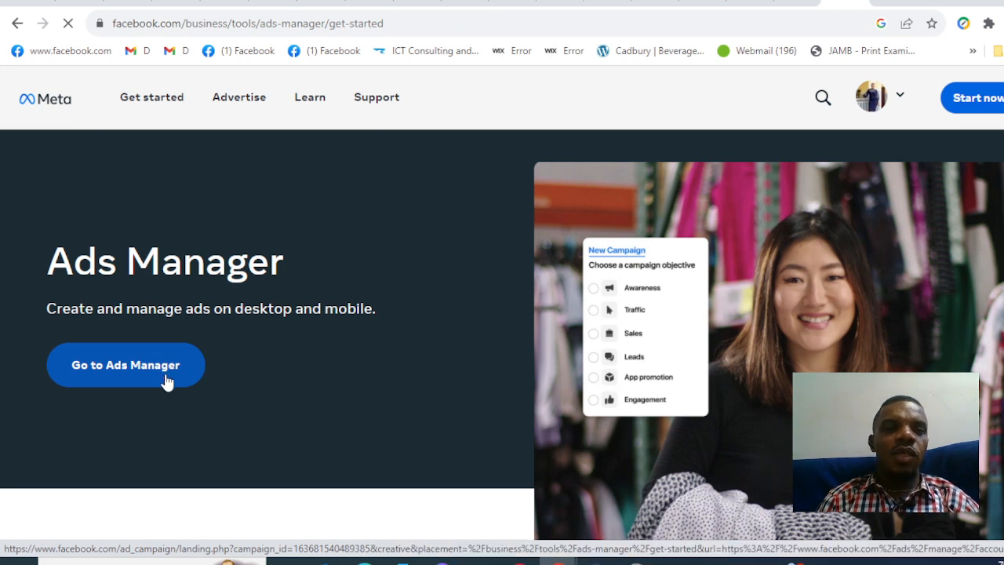
{"action": "left_click", "coordinate": [166, 380]}
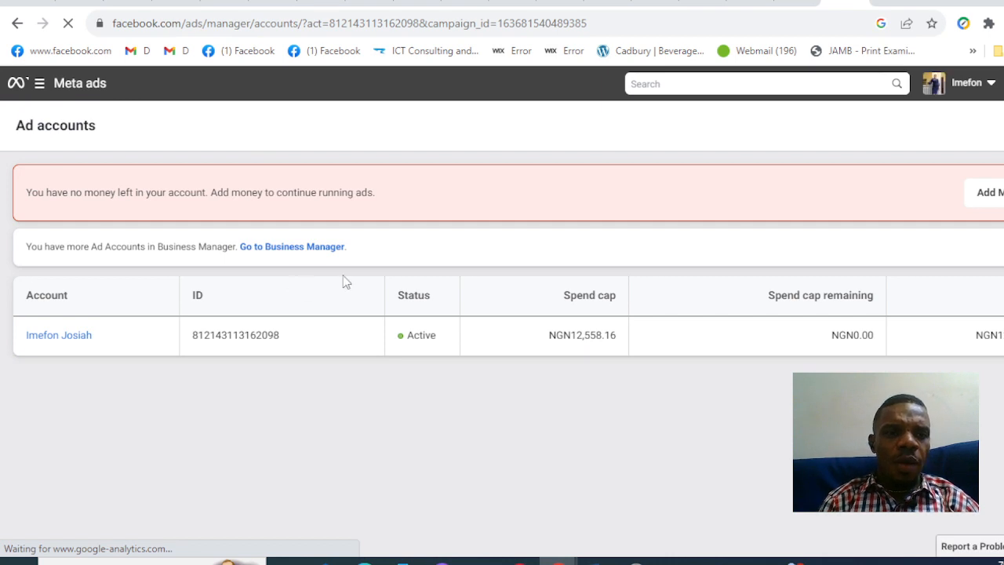
Switch to the Kabod Digital Marketing Institute business and open Ads Manager from its full set of tools
{"action": "left_click", "coordinate": [971, 84]}
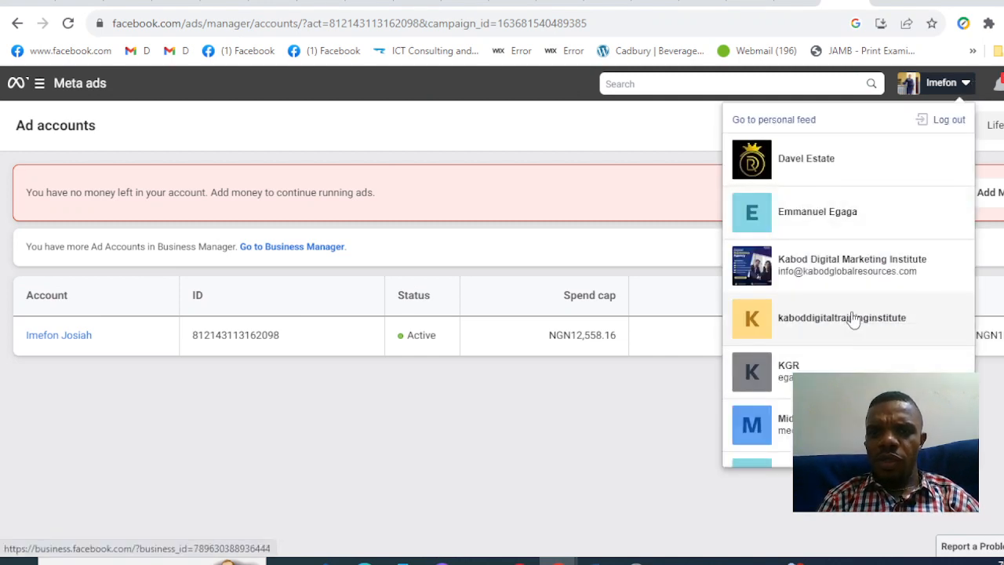
{"action": "left_click", "coordinate": [869, 267]}
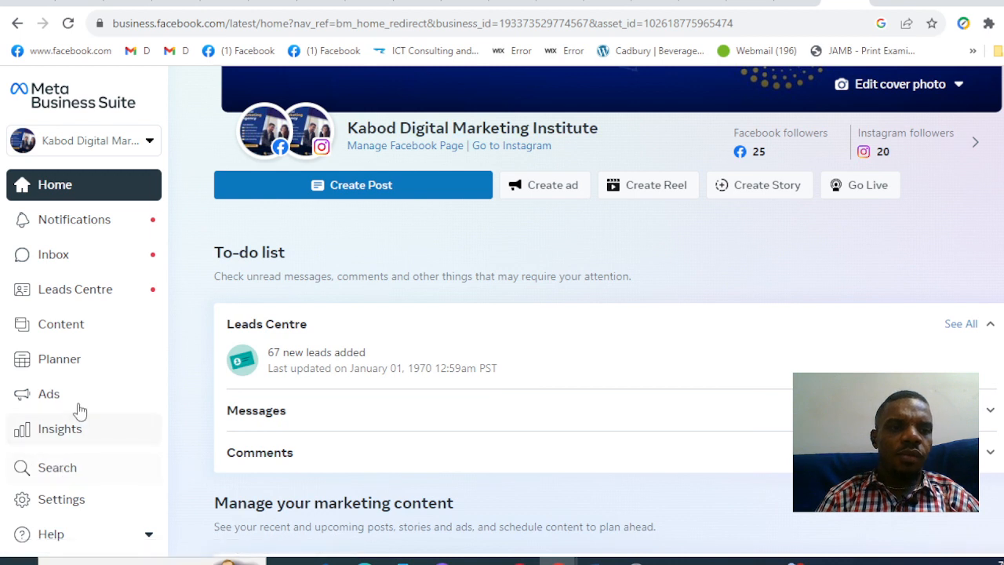
{"action": "scroll", "coordinate": [71, 337], "scroll_direction": "down", "scroll_amount": 1}
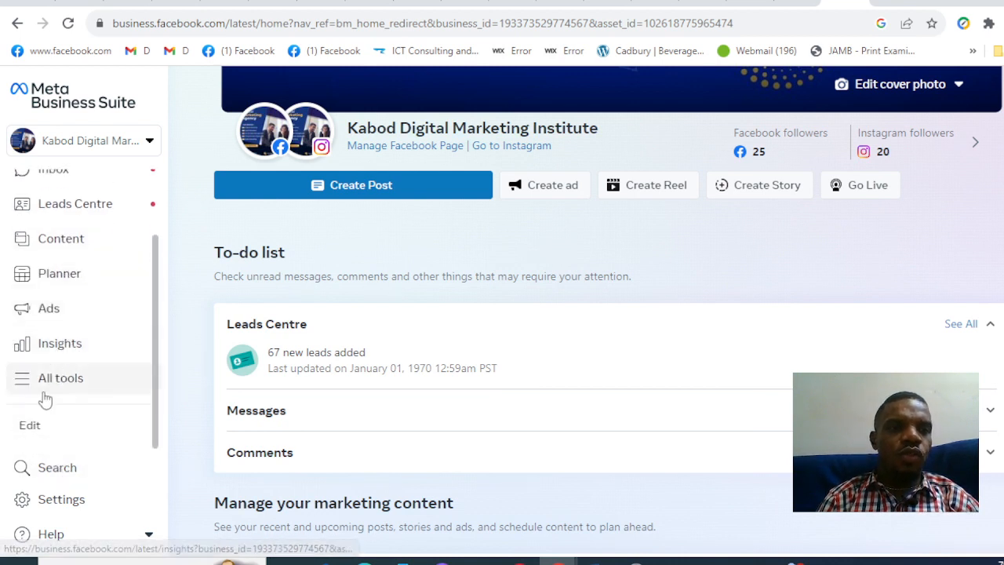
{"action": "left_click", "coordinate": [60, 382]}
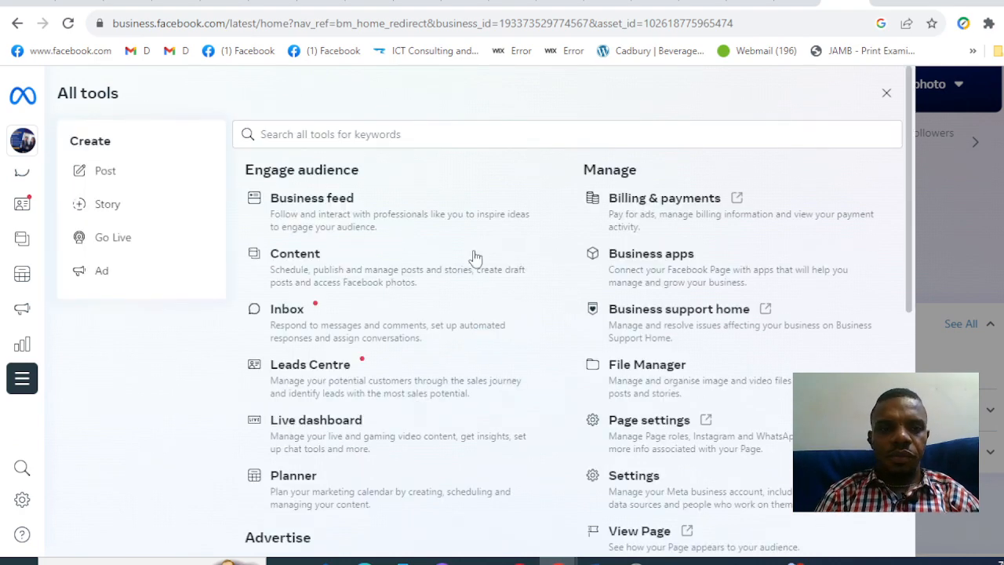
{"action": "scroll", "coordinate": [381, 415], "scroll_direction": "down", "scroll_amount": 3}
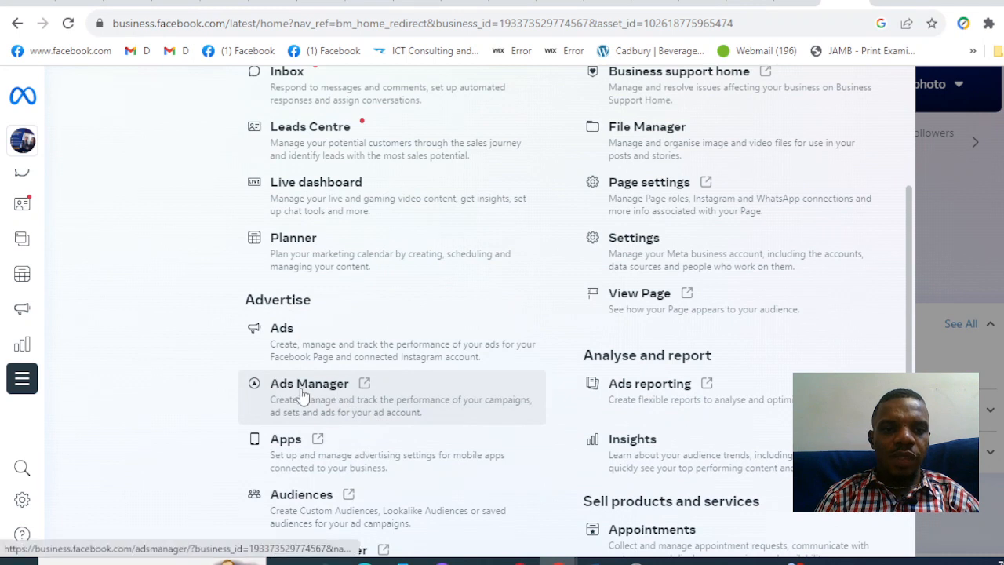
{"action": "left_click", "coordinate": [339, 395]}
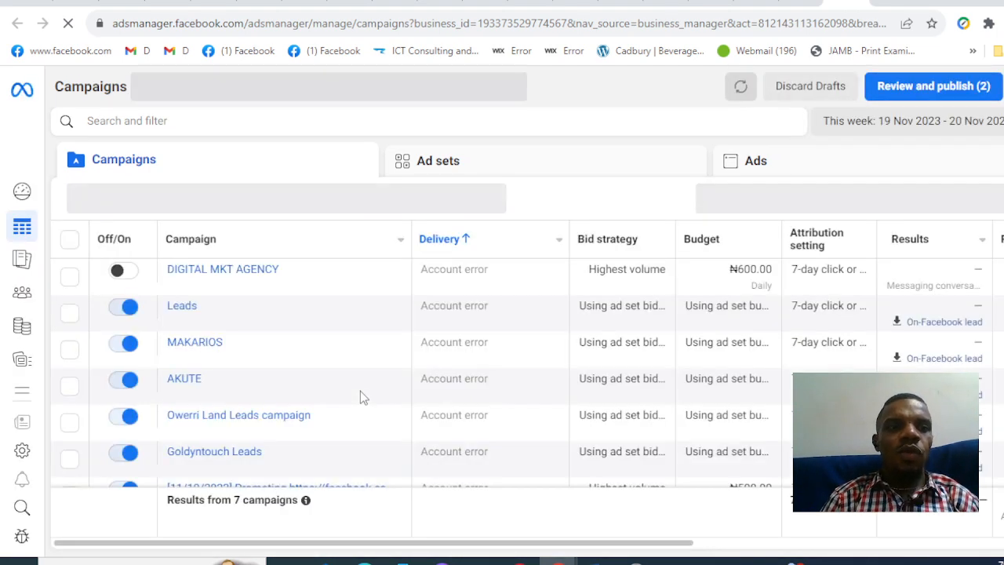
Switch the Campaigns view to the ad account listed under Kabod Digital Marketing Institute
{"action": "mouse_move", "coordinate": [360, 392]}
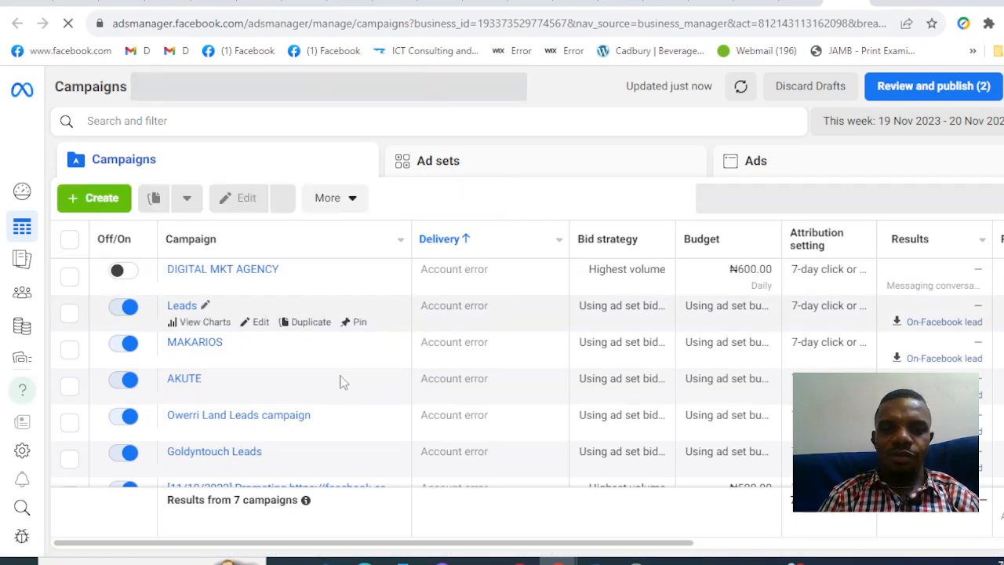
{"action": "scroll", "coordinate": [275, 425], "scroll_direction": "down", "scroll_amount": 1}
{"action": "scroll", "coordinate": [287, 396], "scroll_direction": "up", "scroll_amount": 1}
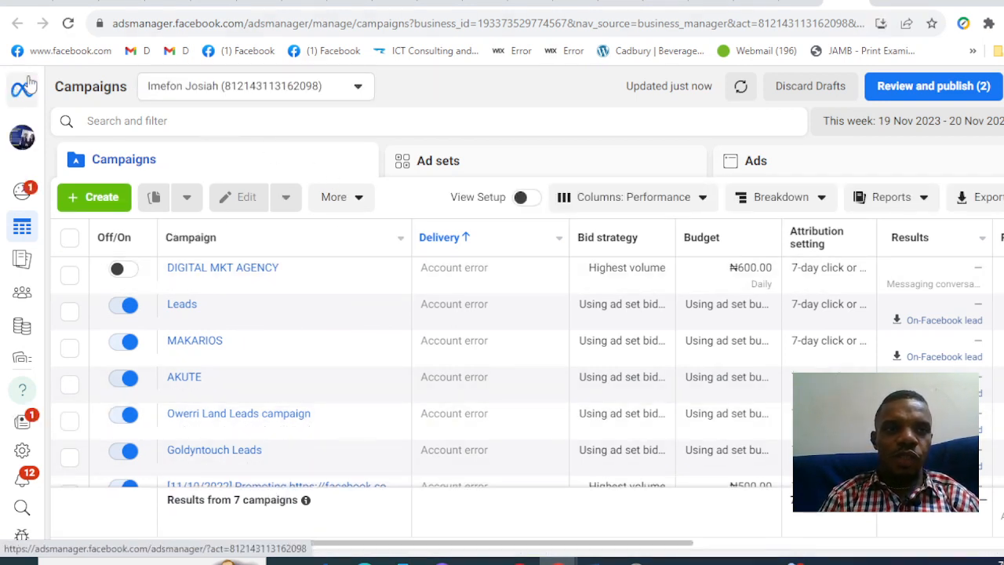
{"action": "left_click", "coordinate": [362, 90]}
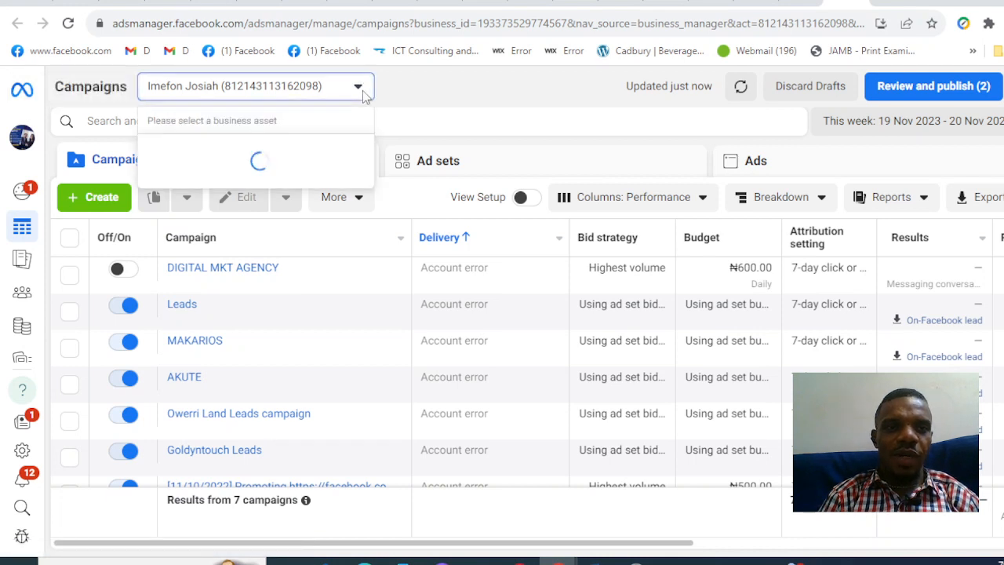
{"action": "left_click", "coordinate": [267, 202]}
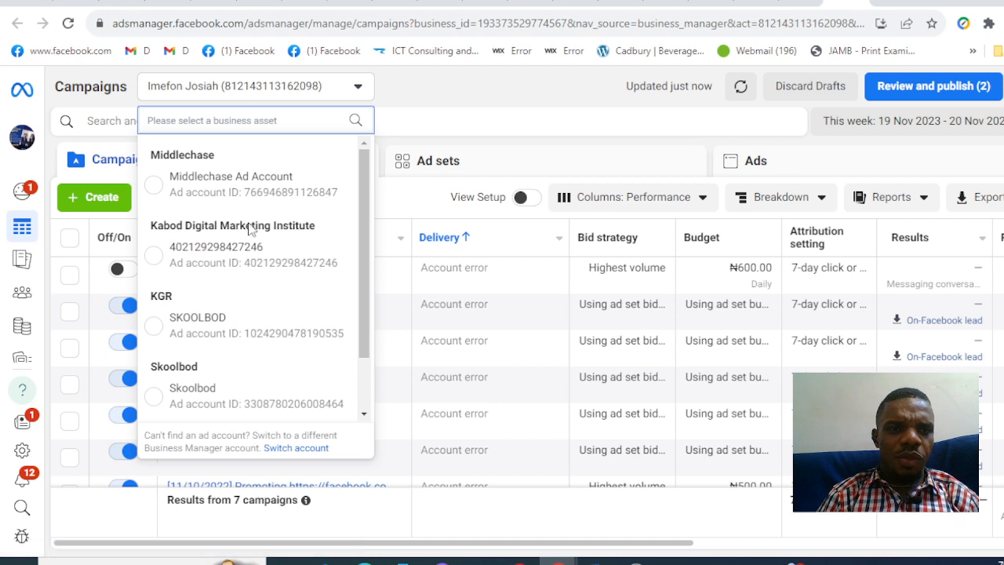
{"action": "left_click", "coordinate": [207, 260]}
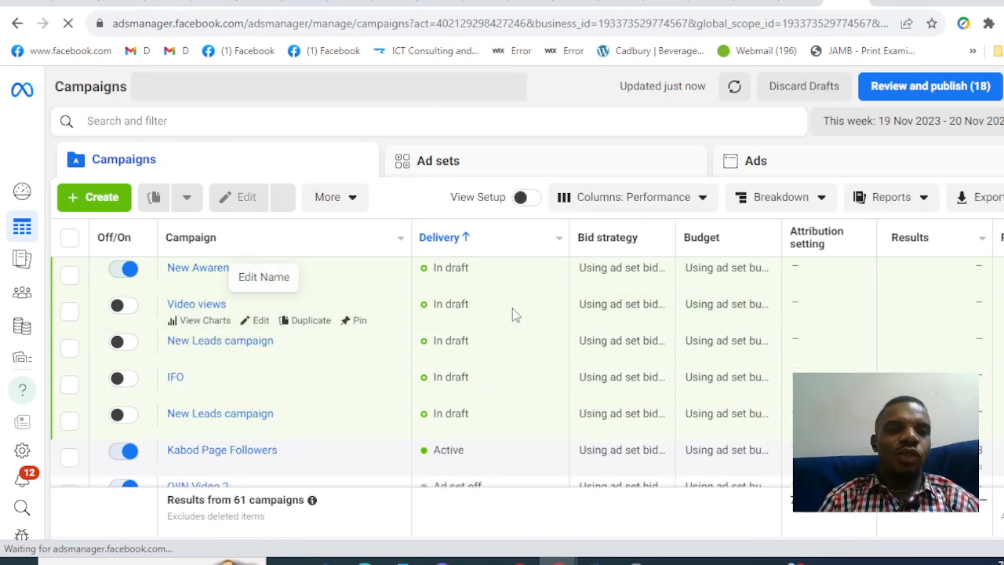
Start a new campaign with the Auction buying type and choose Awareness as its objective
{"action": "left_click", "coordinate": [93, 198]}
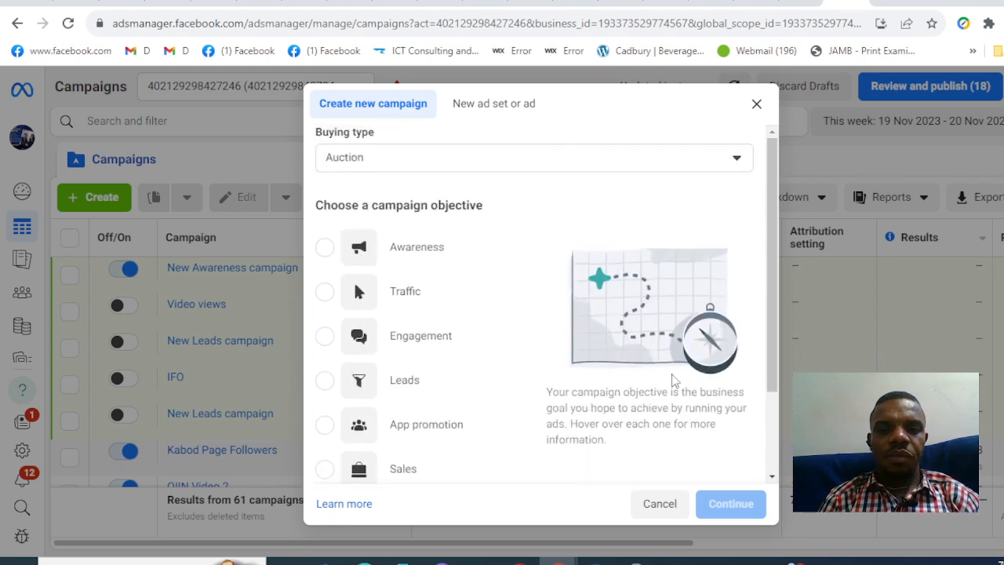
{"action": "scroll", "coordinate": [672, 381], "scroll_direction": "down", "scroll_amount": 3}
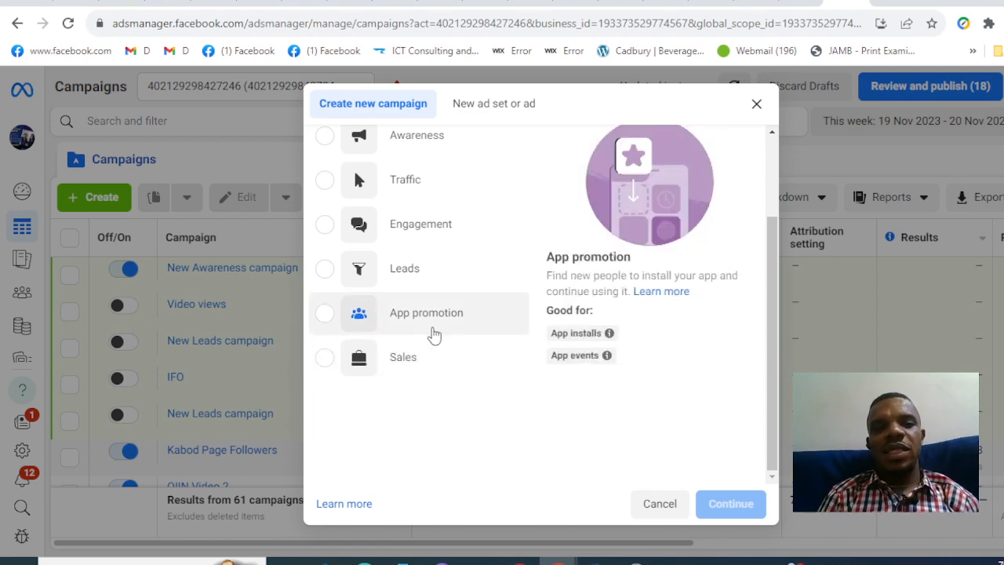
{"action": "scroll", "coordinate": [431, 314], "scroll_direction": "up", "scroll_amount": 3}
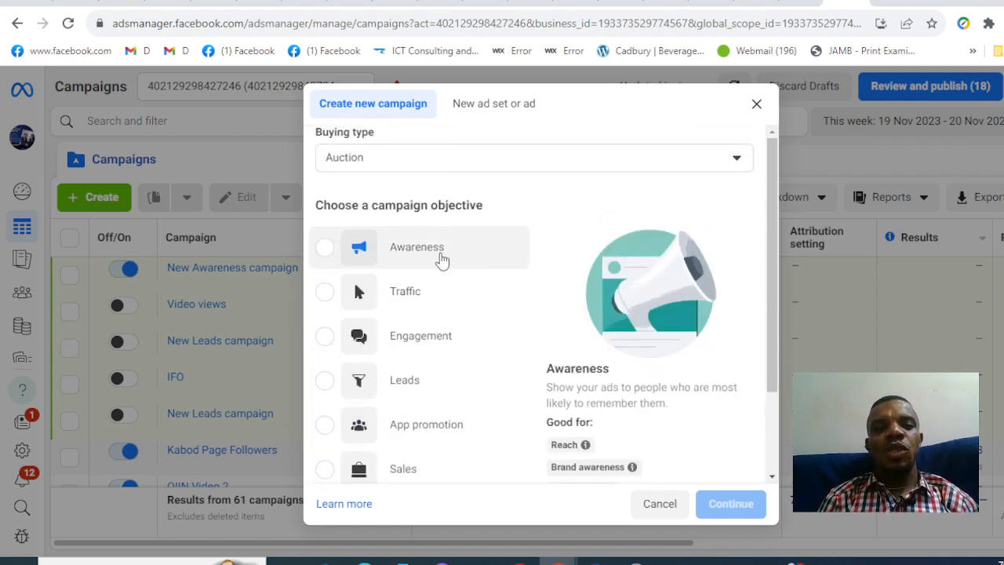
{"action": "left_click", "coordinate": [443, 255]}
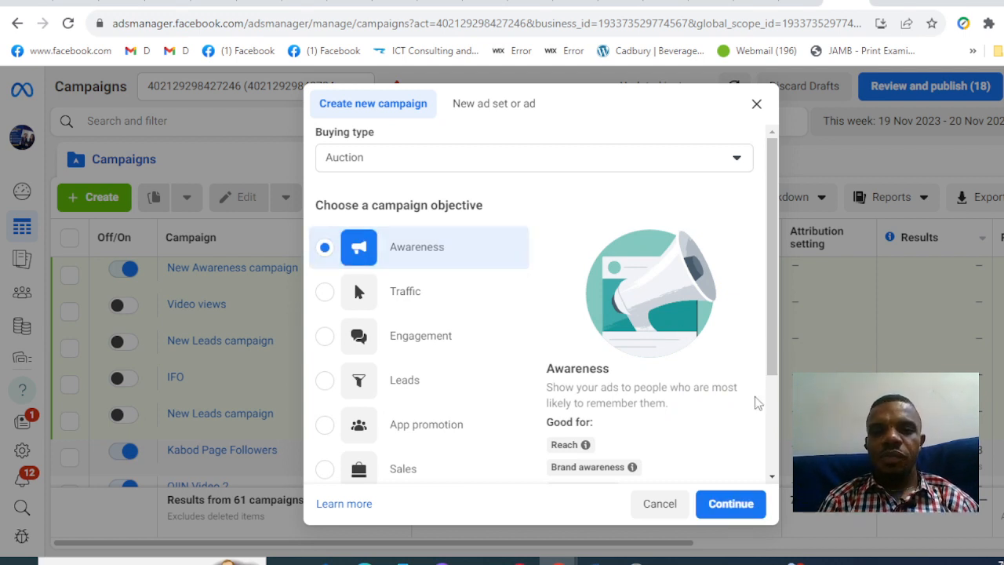
Expand the optional naming section of the new campaign and name the campaign Training
{"action": "scroll", "coordinate": [774, 363], "scroll_direction": "down", "scroll_amount": 2}
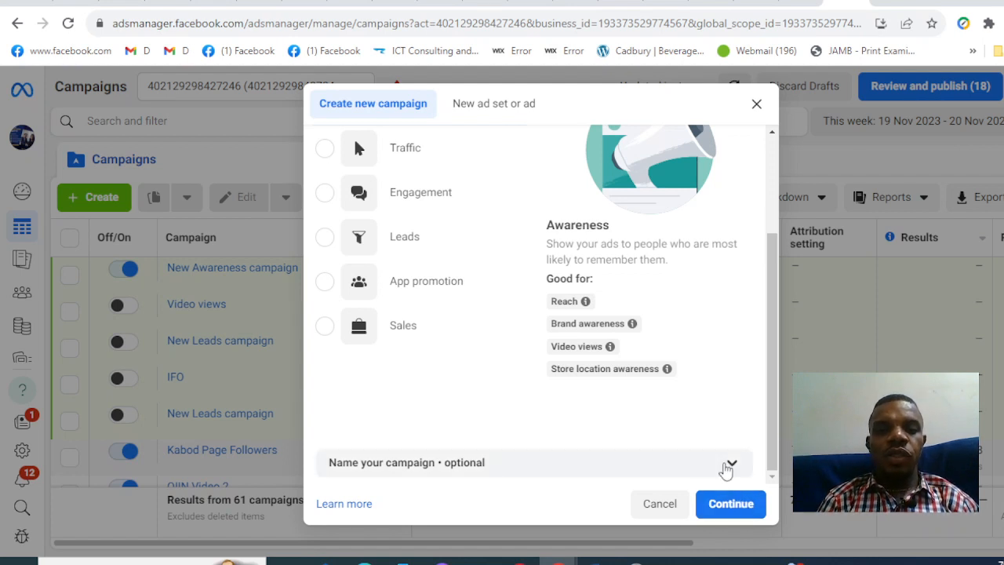
{"action": "left_click", "coordinate": [728, 464]}
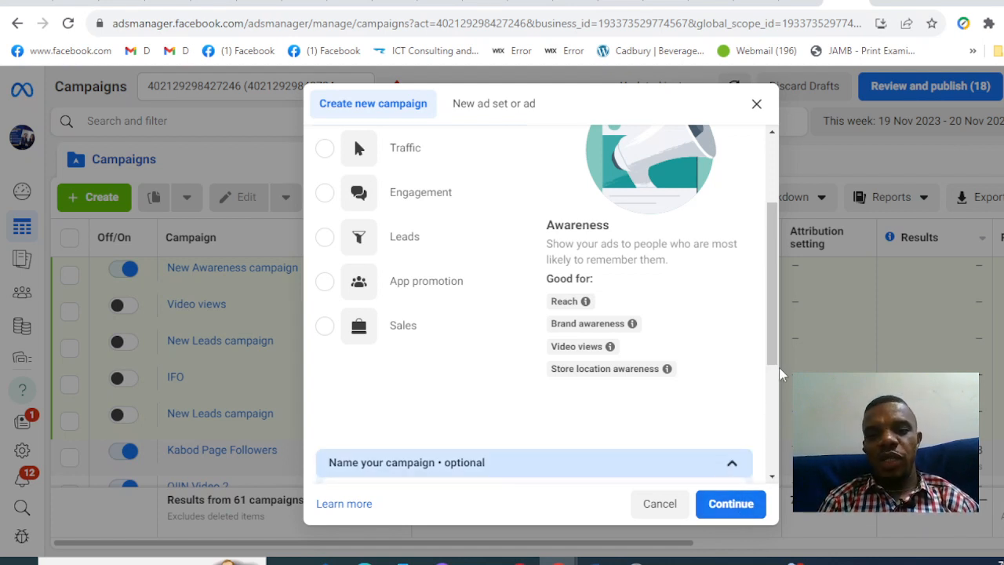
{"action": "scroll", "coordinate": [762, 371], "scroll_direction": "down", "scroll_amount": 3}
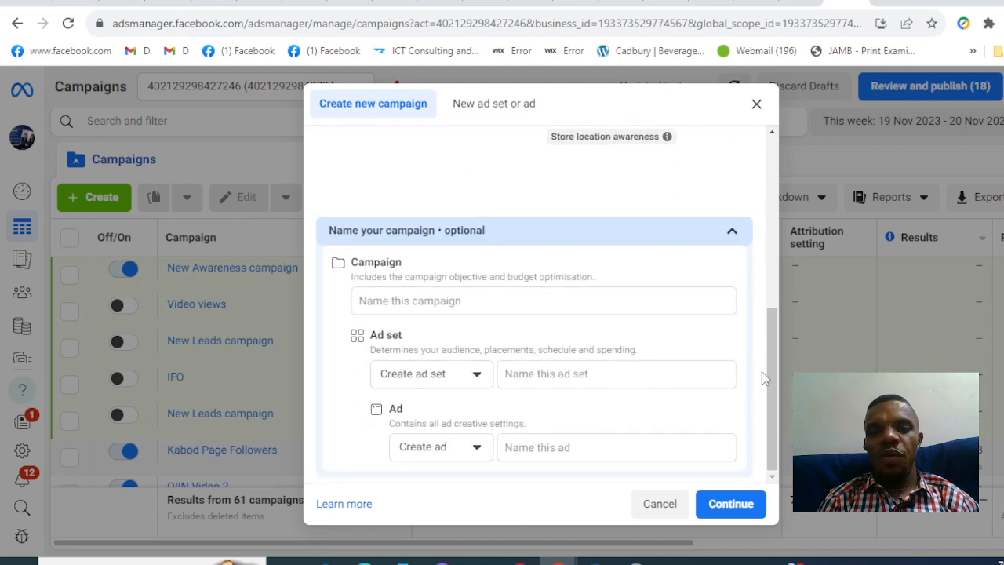
{"action": "left_click", "coordinate": [423, 308]}
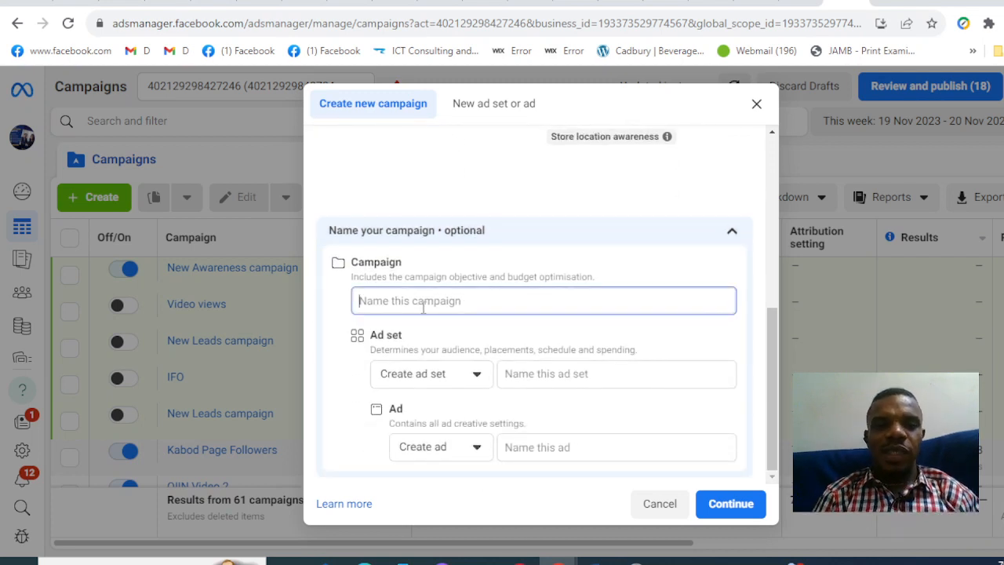
{"action": "left_click", "coordinate": [735, 237]}
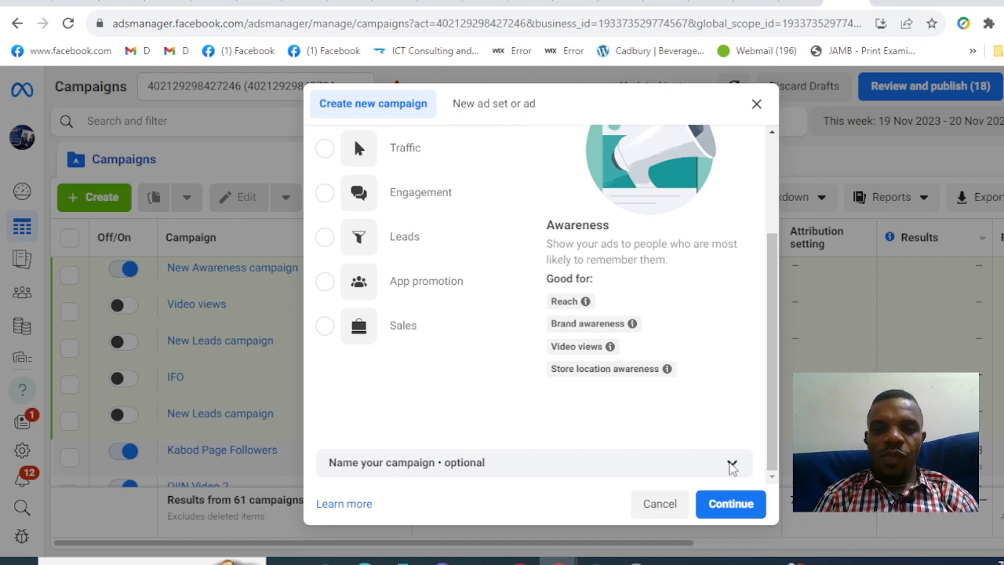
{"action": "left_click", "coordinate": [730, 465]}
{"action": "left_click", "coordinate": [480, 306]}
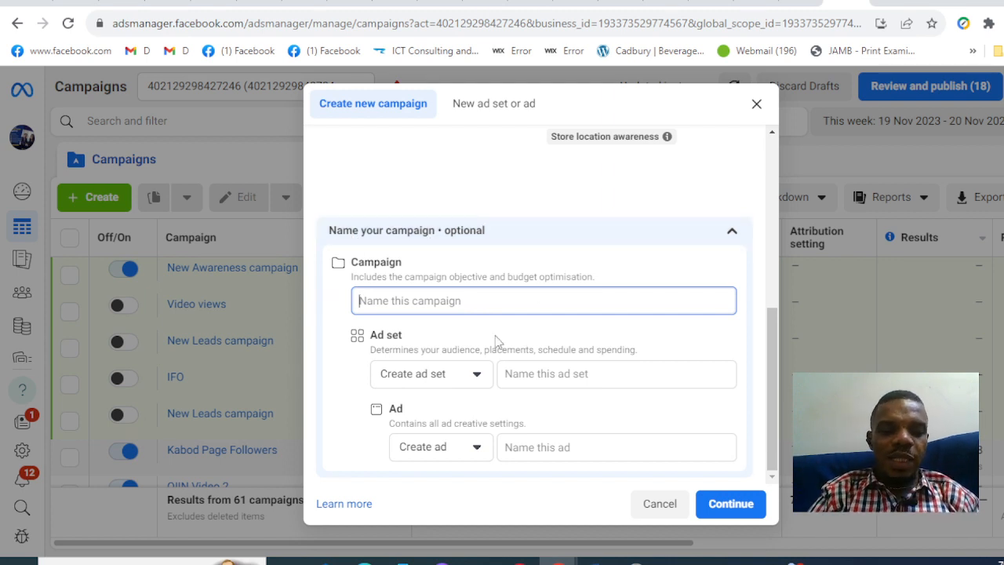
{"action": "type", "text": "Train"}
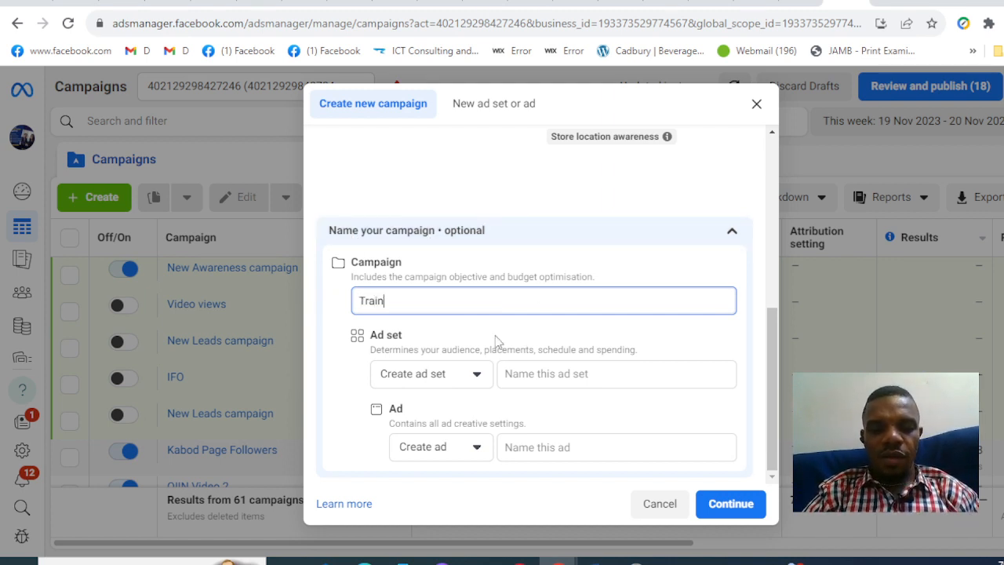
{"action": "type", "text": "ing"}
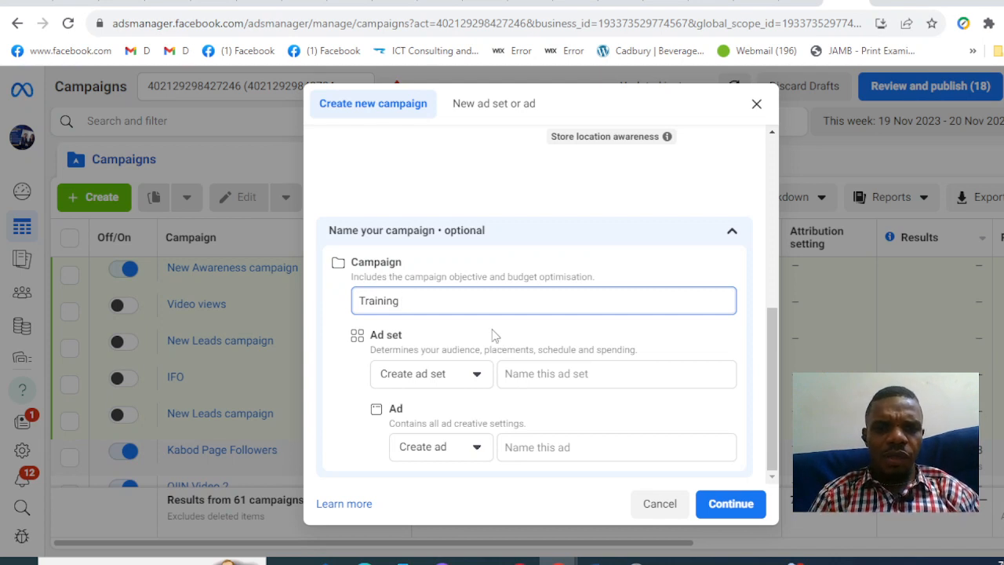
Name both the ad set and the ad Training, and continue to the campaign editor
{"action": "left_click", "coordinate": [631, 376]}
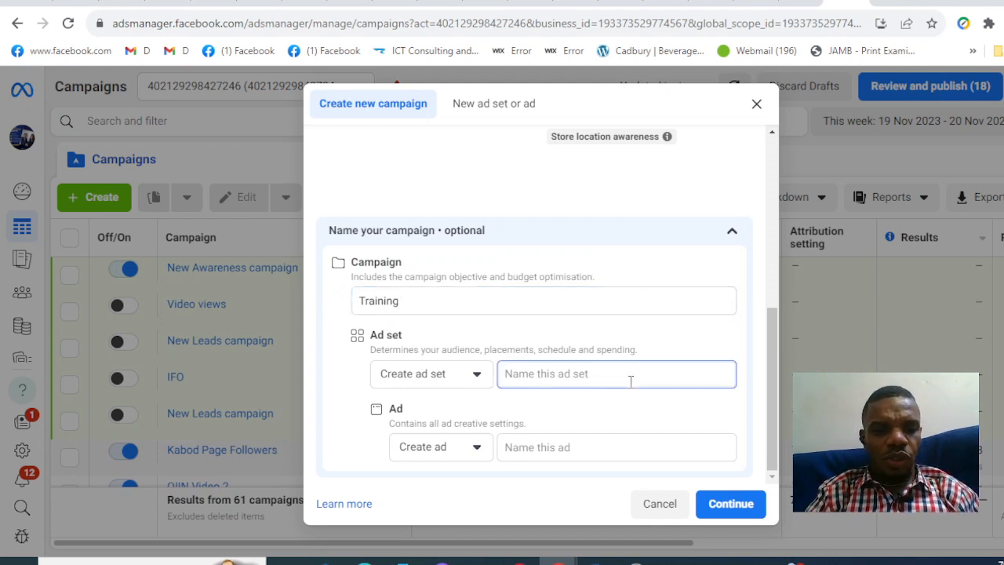
{"action": "type", "text": "Trainin"}
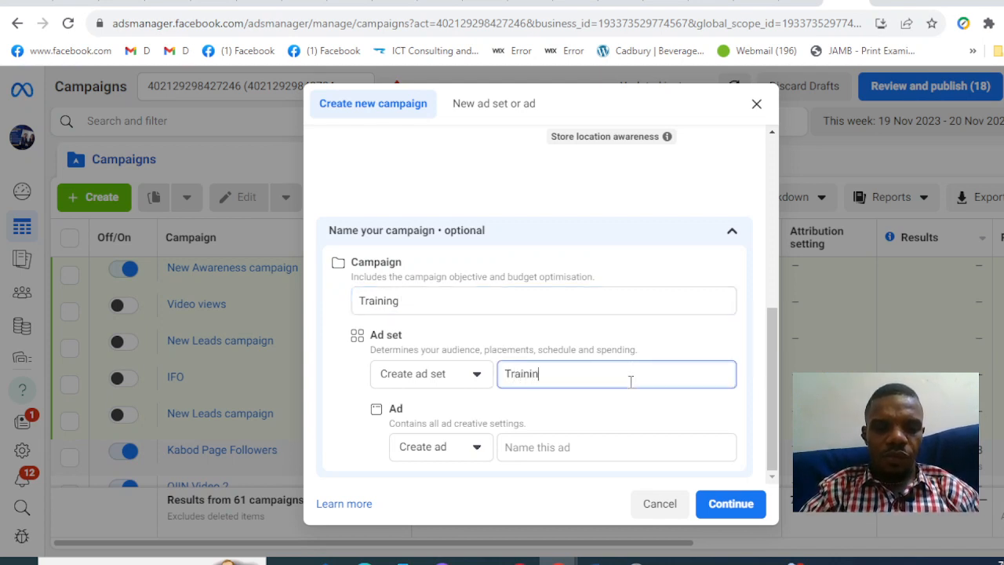
{"action": "type", "text": "g"}
{"action": "left_click", "coordinate": [619, 446]}
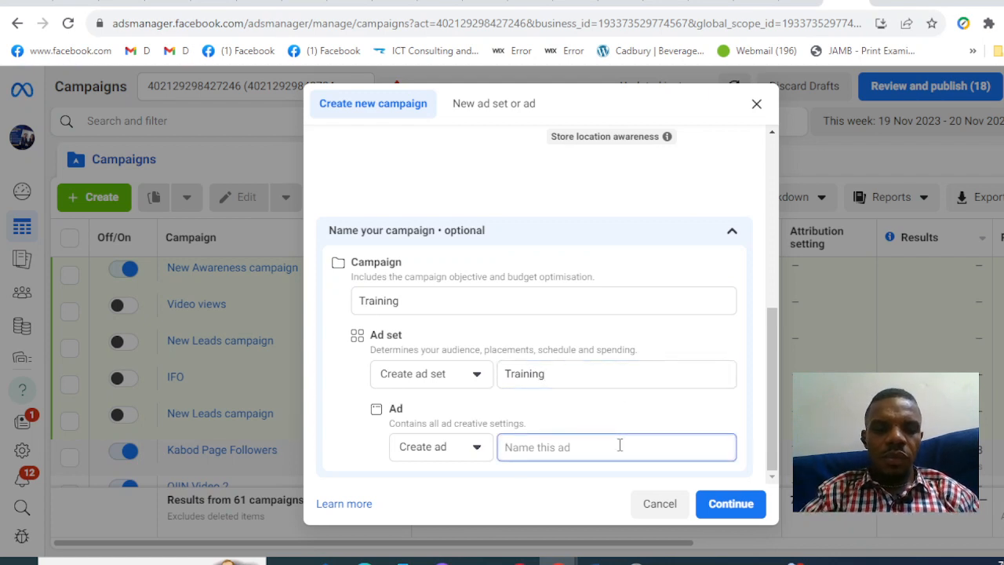
{"action": "type", "text": "Trainin"}
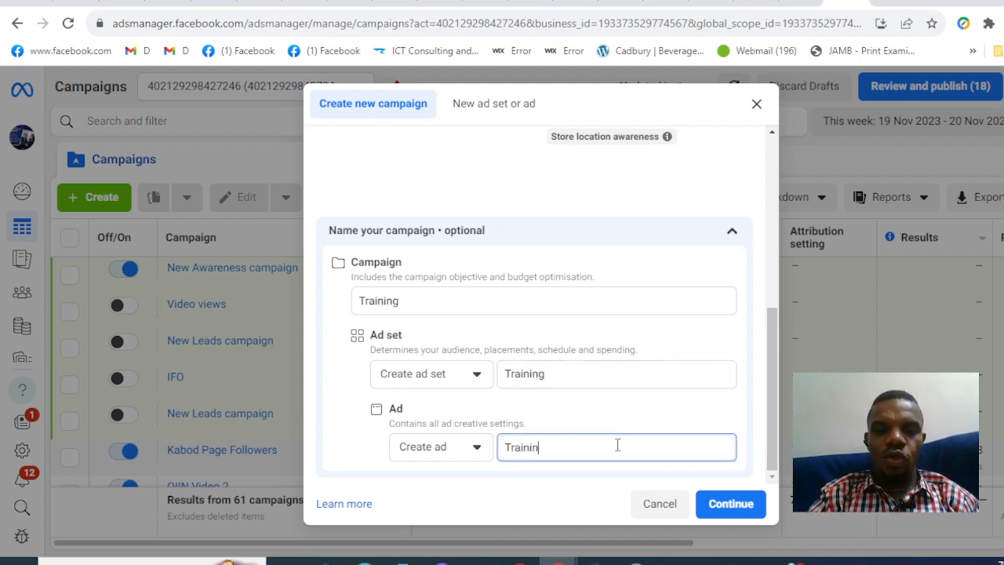
{"action": "type", "text": "g"}
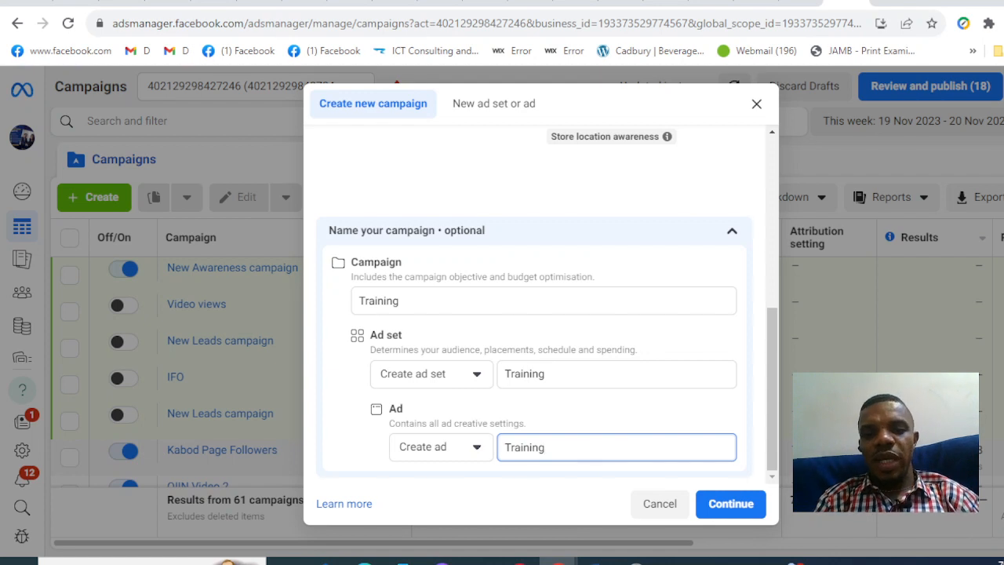
{"action": "left_click", "coordinate": [731, 503]}
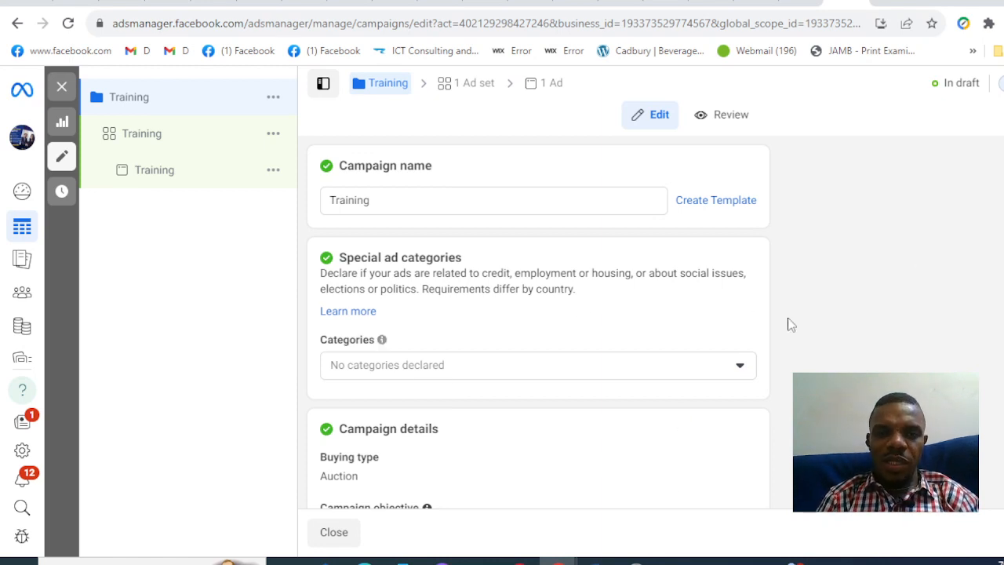
Review the Training campaign's categories, details and test settings, and proceed to its ad set
{"action": "scroll", "coordinate": [480, 251], "scroll_direction": "down", "scroll_amount": 3}
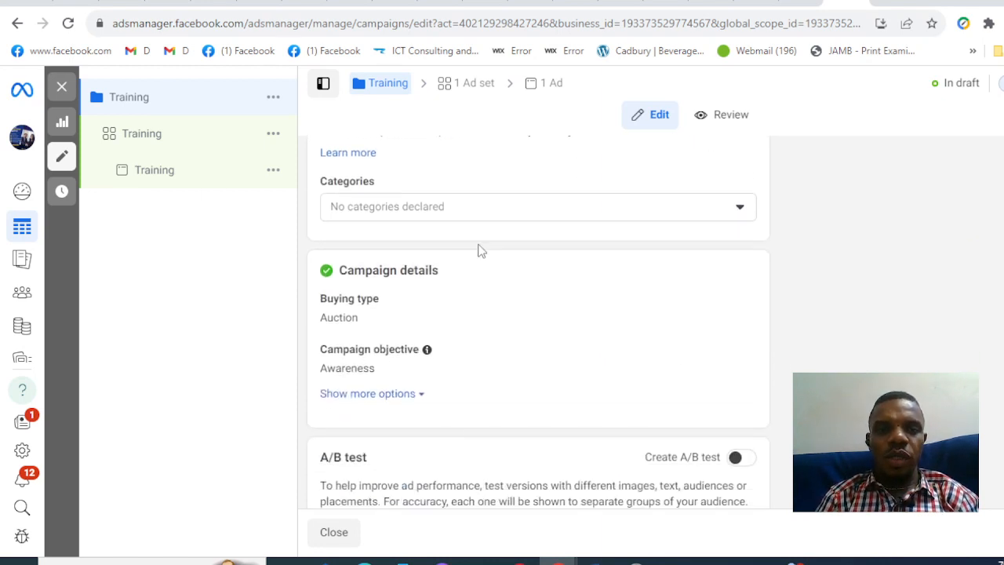
{"action": "scroll", "coordinate": [464, 275], "scroll_direction": "up", "scroll_amount": 1}
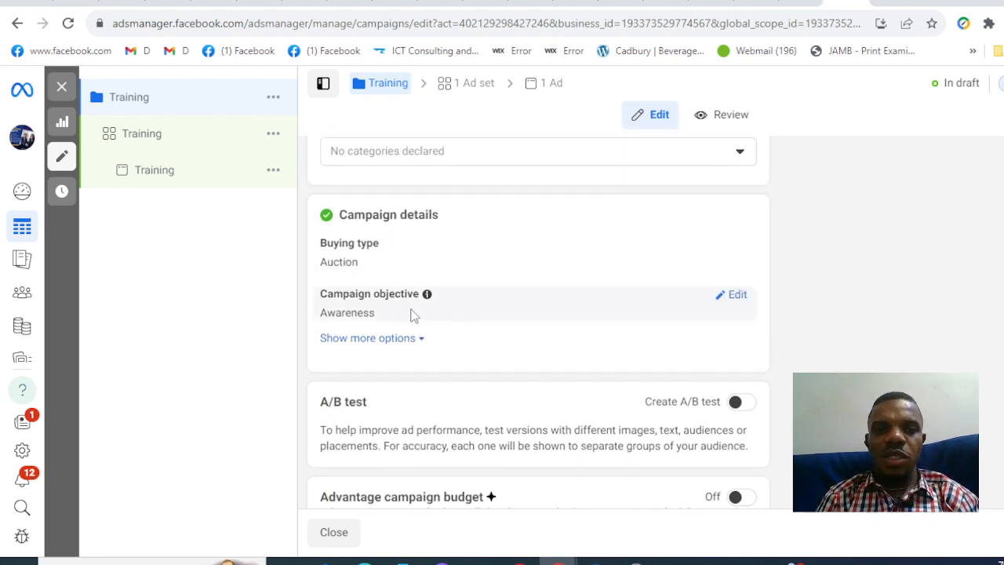
{"action": "scroll", "coordinate": [627, 451], "scroll_direction": "down", "scroll_amount": 1}
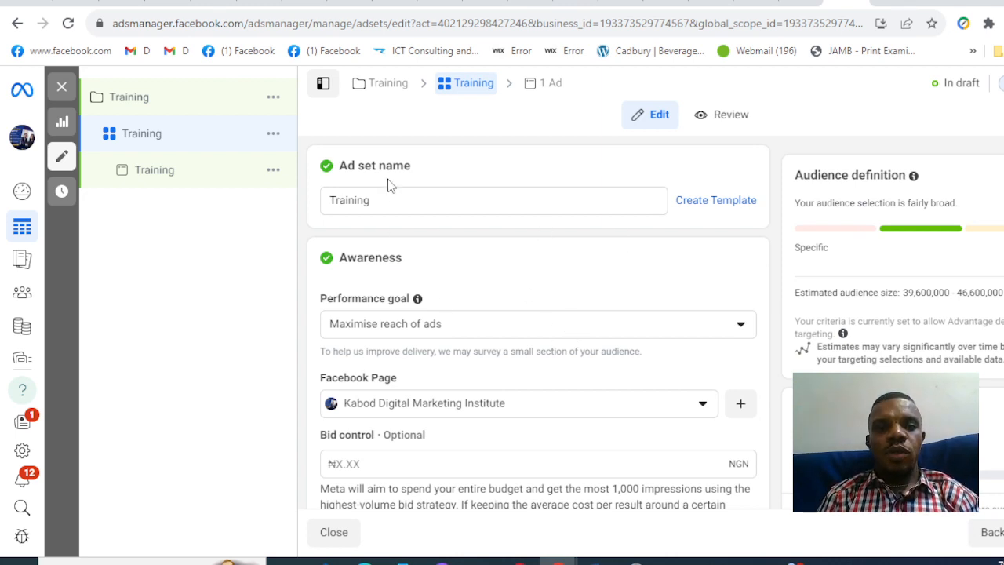
Compare the ad set's awareness and video view performance goals and select Maximise reach of ads
{"action": "scroll", "coordinate": [388, 185], "scroll_direction": "down", "scroll_amount": 1}
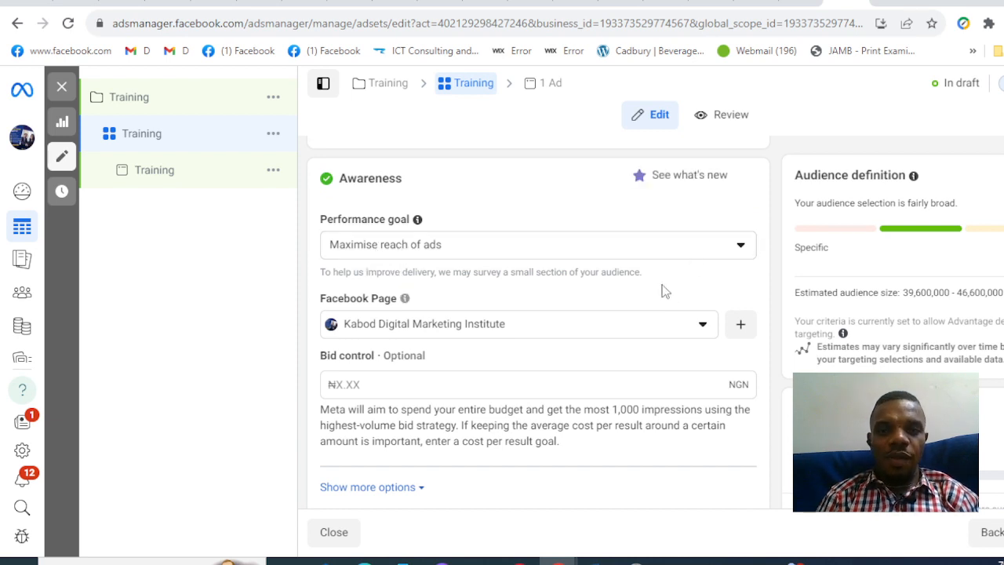
{"action": "left_click", "coordinate": [719, 253]}
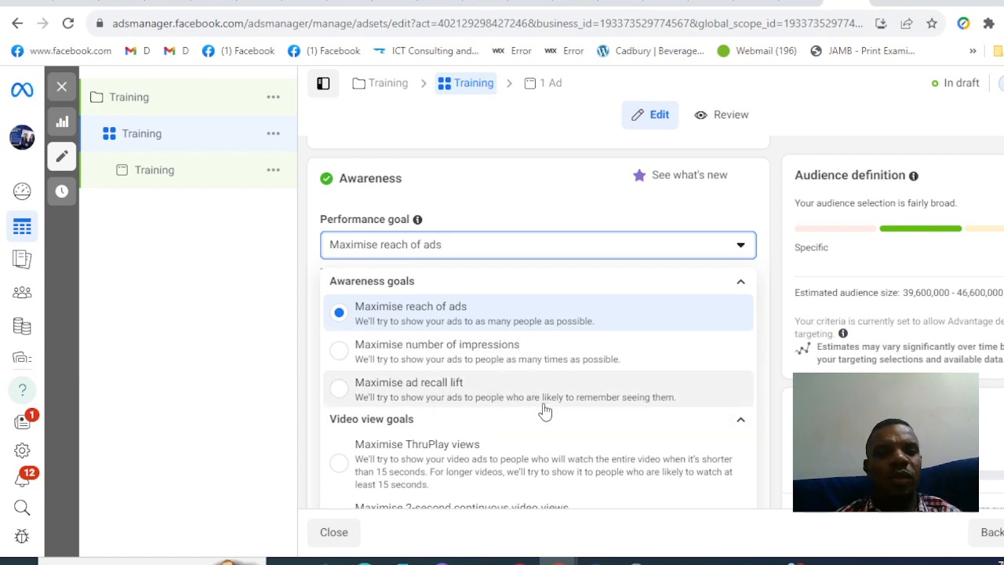
{"action": "scroll", "coordinate": [544, 410], "scroll_direction": "down", "scroll_amount": 1}
{"action": "scroll", "coordinate": [441, 381], "scroll_direction": "down", "scroll_amount": 1}
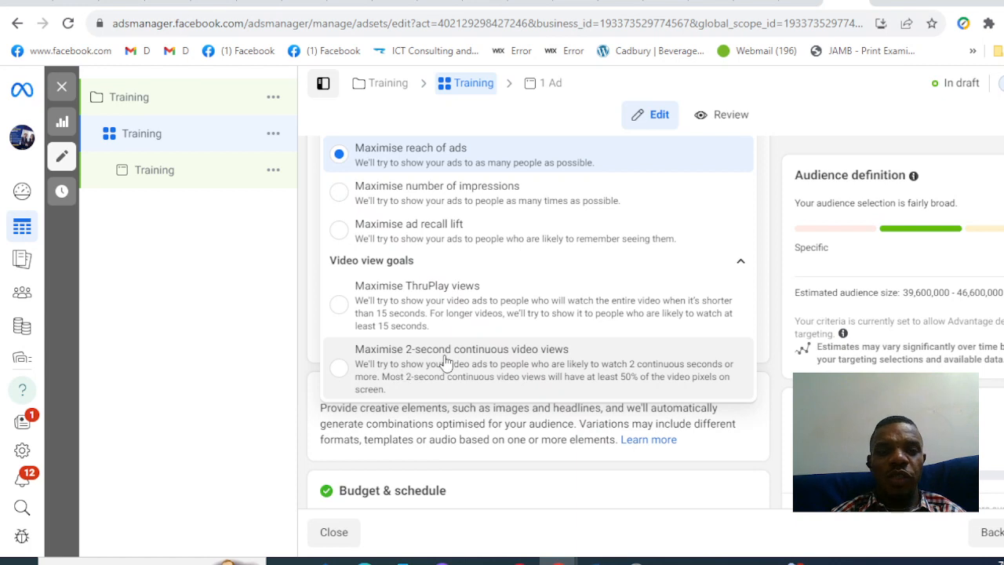
{"action": "scroll", "coordinate": [439, 365], "scroll_direction": "down", "scroll_amount": 1}
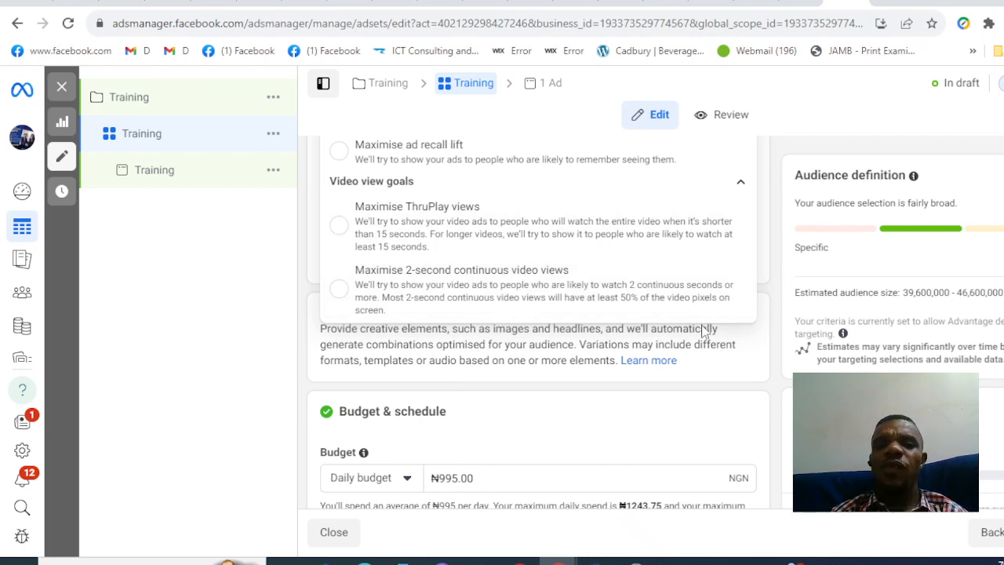
{"action": "scroll", "coordinate": [703, 332], "scroll_direction": "up", "scroll_amount": 2}
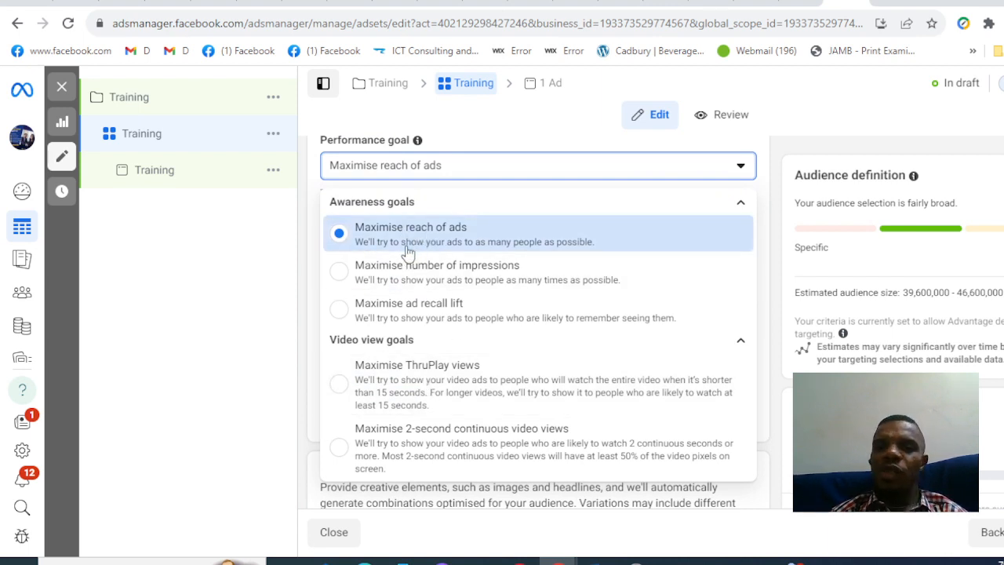
{"action": "left_click", "coordinate": [470, 240]}
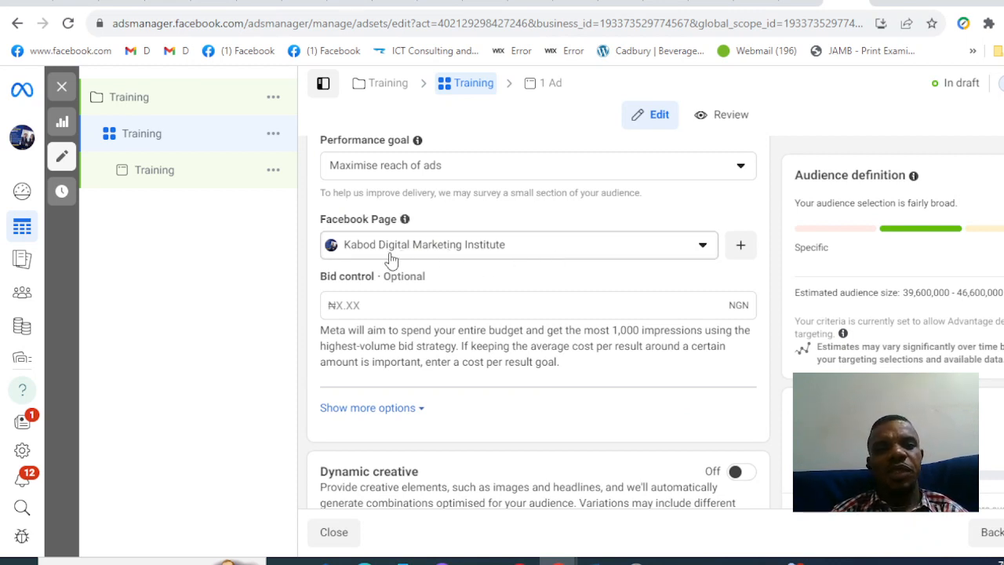
Look through the personal Facebook Pages available for the ad set, keeping Kabod Digital Marketing Institute selected
{"action": "left_click", "coordinate": [703, 247]}
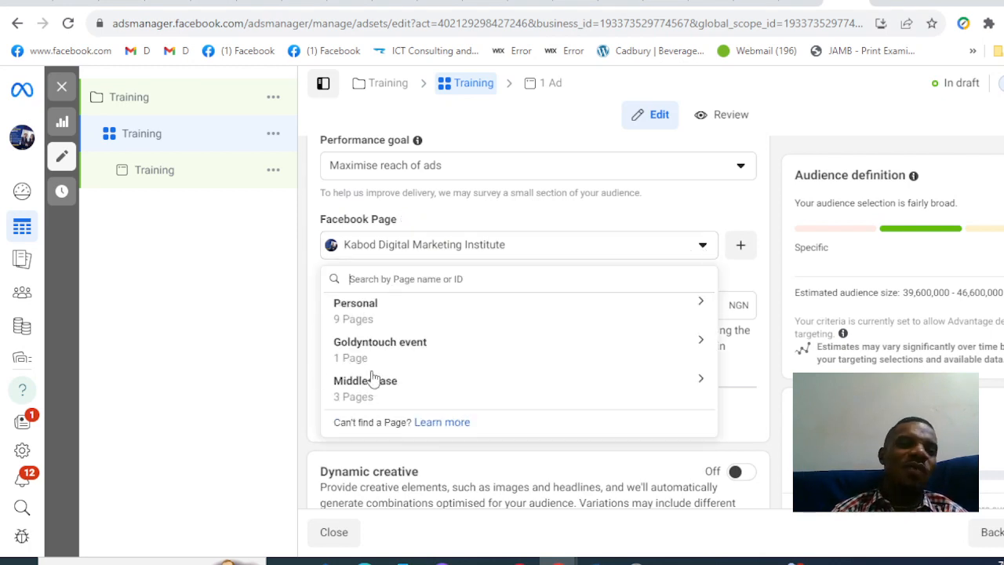
{"action": "left_click", "coordinate": [374, 320]}
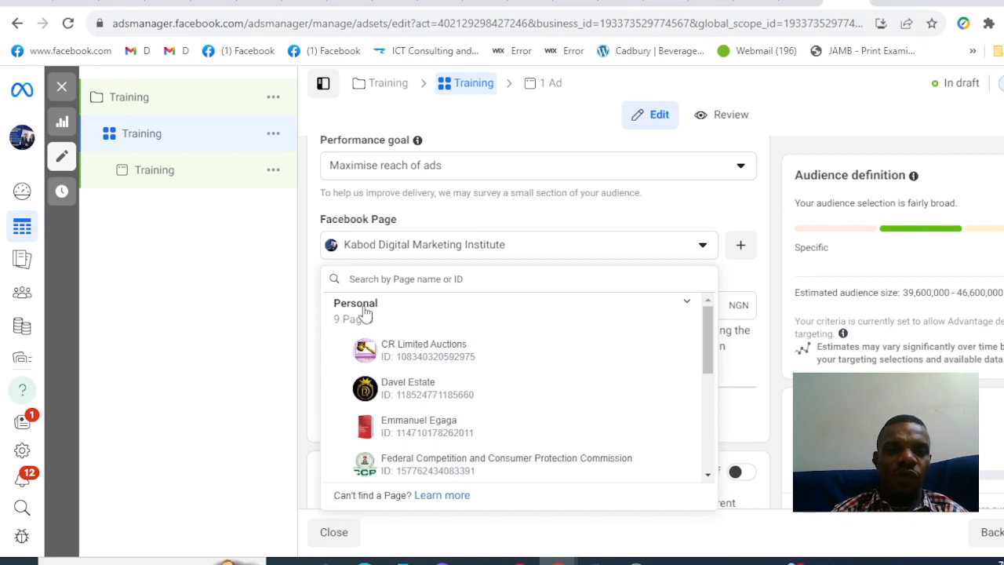
{"action": "left_click", "coordinate": [365, 310]}
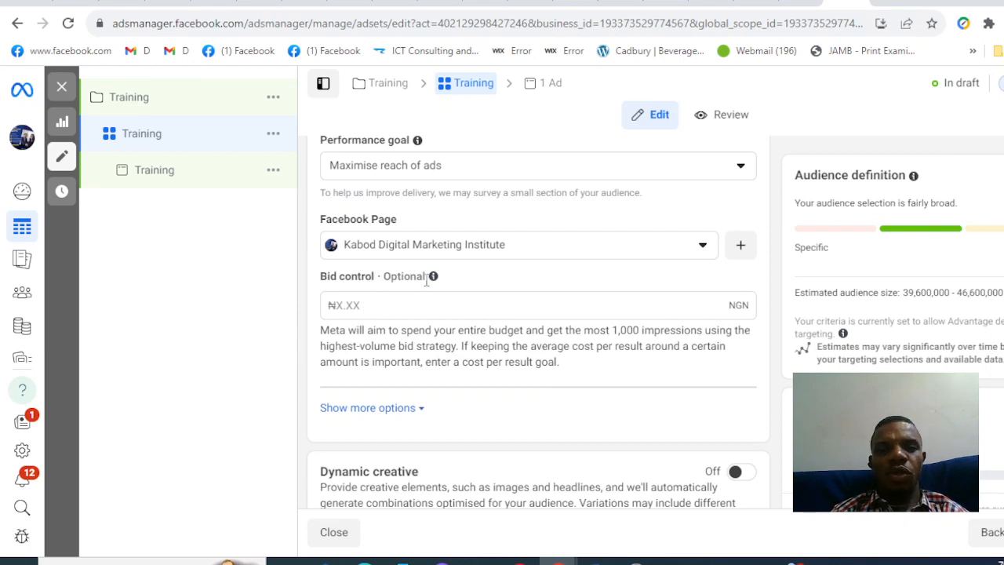
Check the budget type choices in the ad set's budget and schedule settings and select Daily budget
{"action": "scroll", "coordinate": [365, 369], "scroll_direction": "down", "scroll_amount": 3}
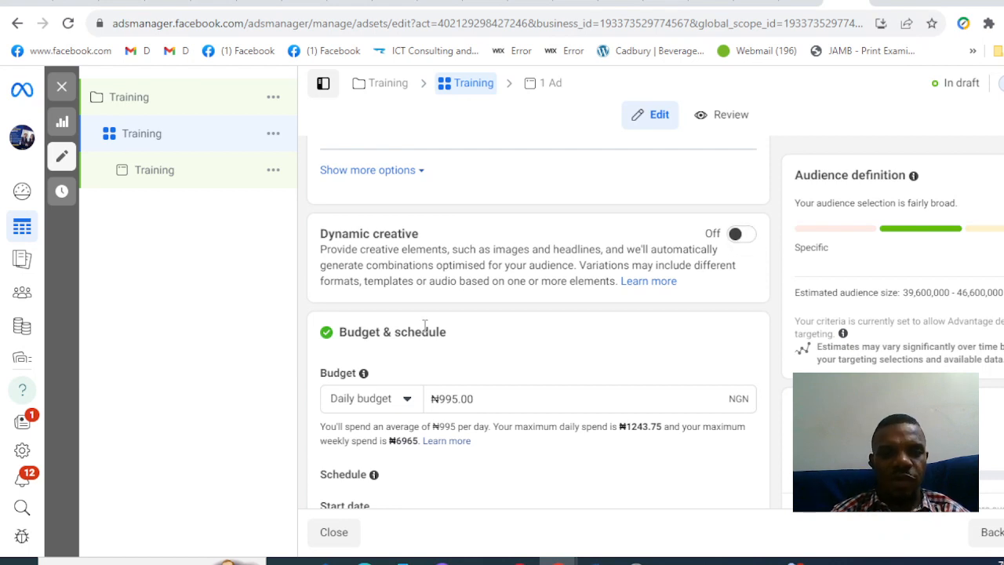
{"action": "scroll", "coordinate": [424, 324], "scroll_direction": "down", "scroll_amount": 2}
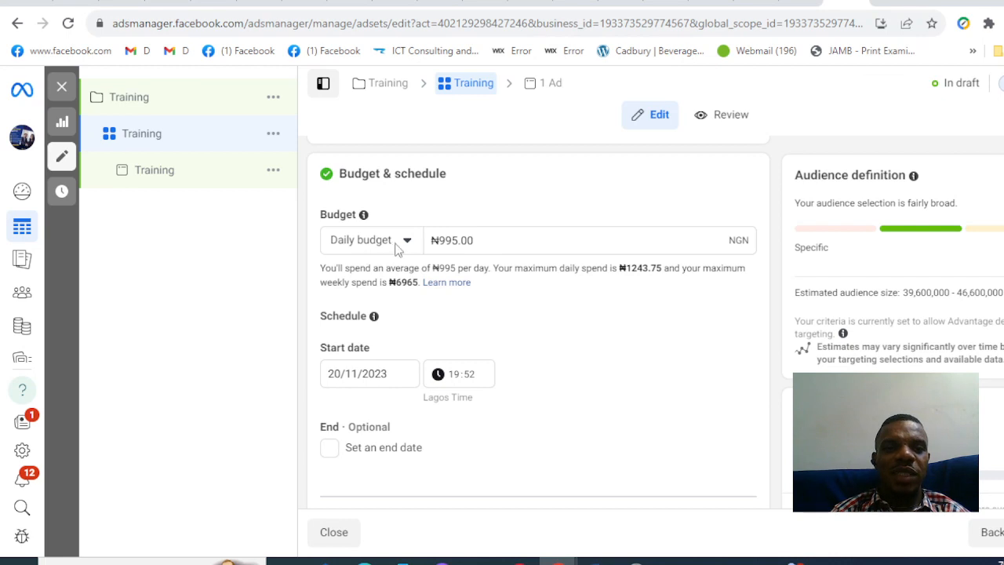
{"action": "left_click", "coordinate": [407, 244]}
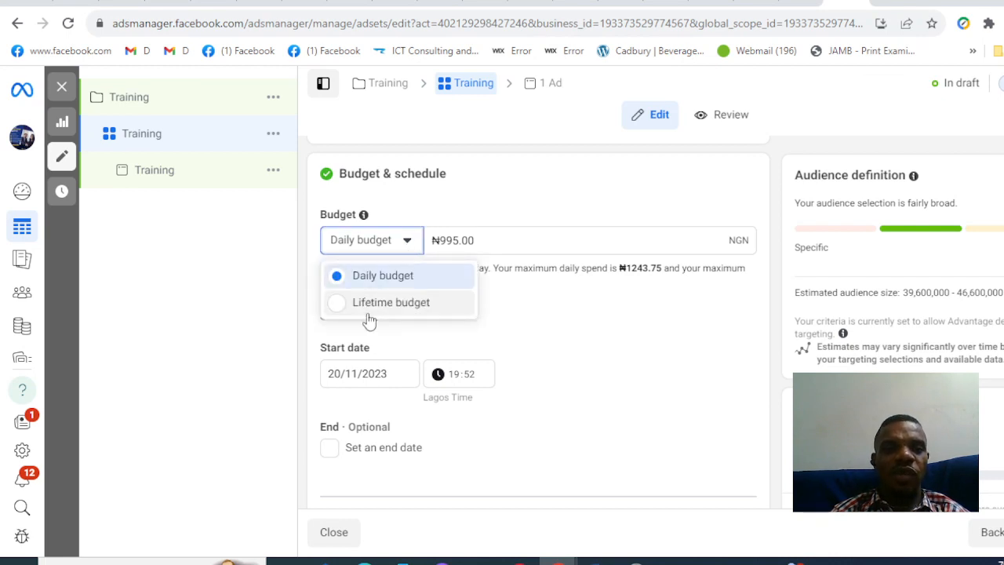
{"action": "left_click", "coordinate": [394, 278]}
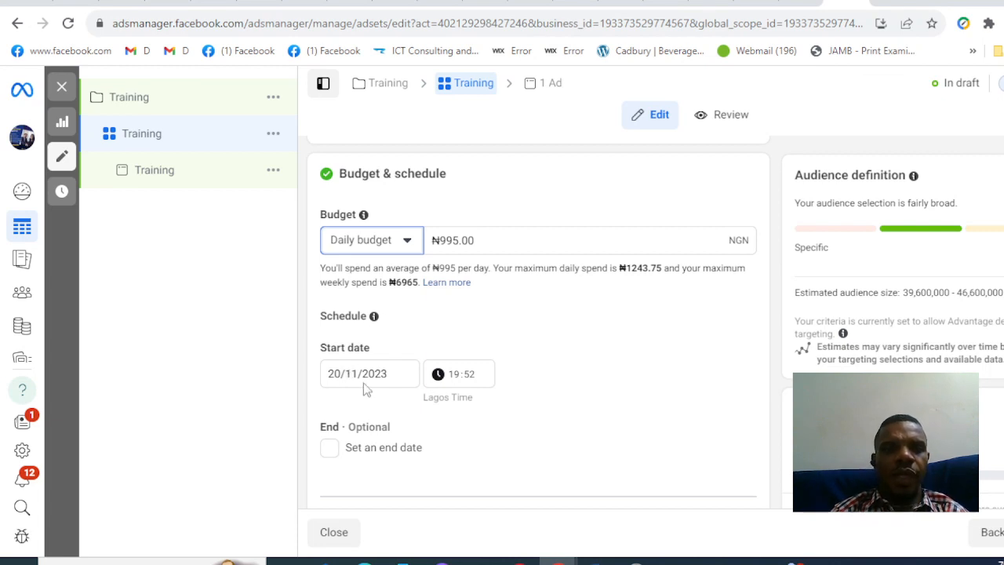
Add an end date to the ad set's schedule, set to 27/11/2023 at 12:00
{"action": "scroll", "coordinate": [364, 390], "scroll_direction": "down", "scroll_amount": 1}
{"action": "scroll", "coordinate": [364, 390], "scroll_direction": "down", "scroll_amount": 1}
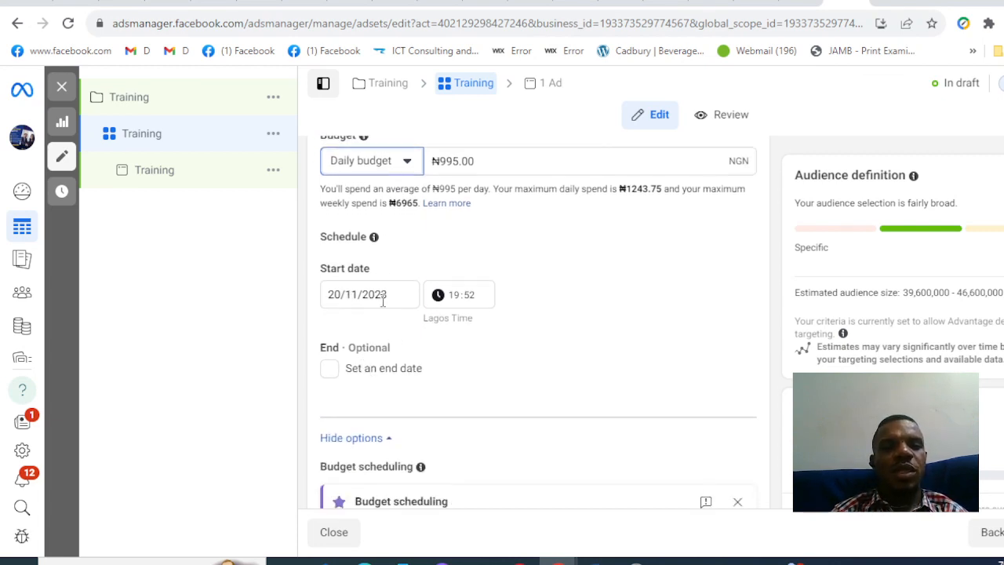
{"action": "left_click", "coordinate": [329, 369]}
{"action": "scroll", "coordinate": [375, 378], "scroll_direction": "down", "scroll_amount": 1}
{"action": "left_click", "coordinate": [365, 325]}
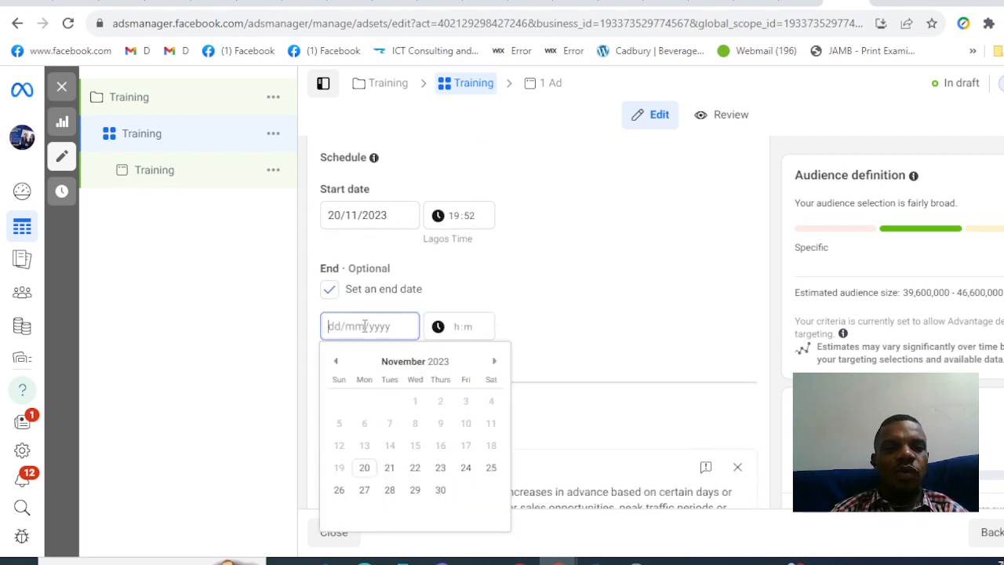
{"action": "left_click", "coordinate": [364, 491]}
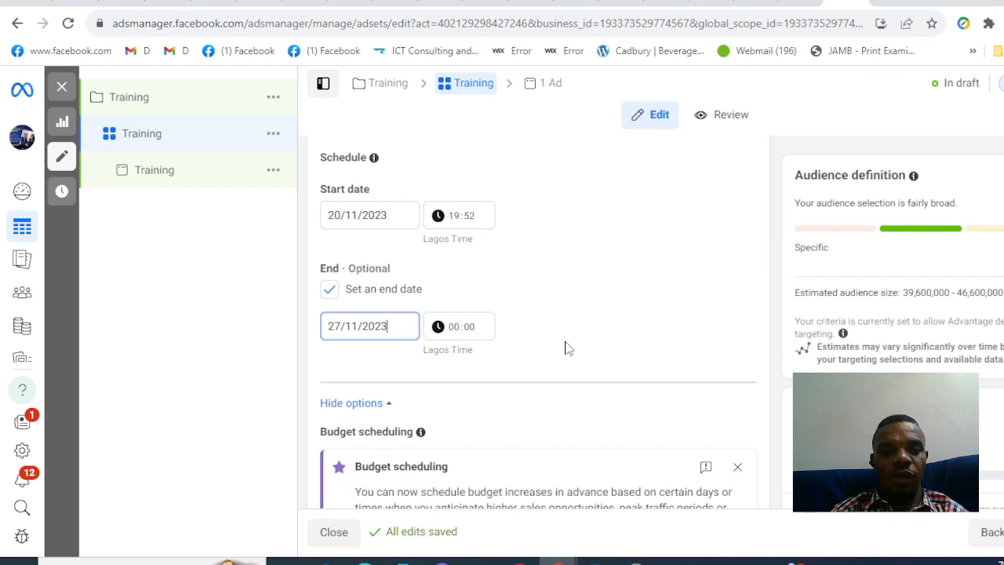
{"action": "scroll", "coordinate": [568, 348], "scroll_direction": "down", "scroll_amount": 1}
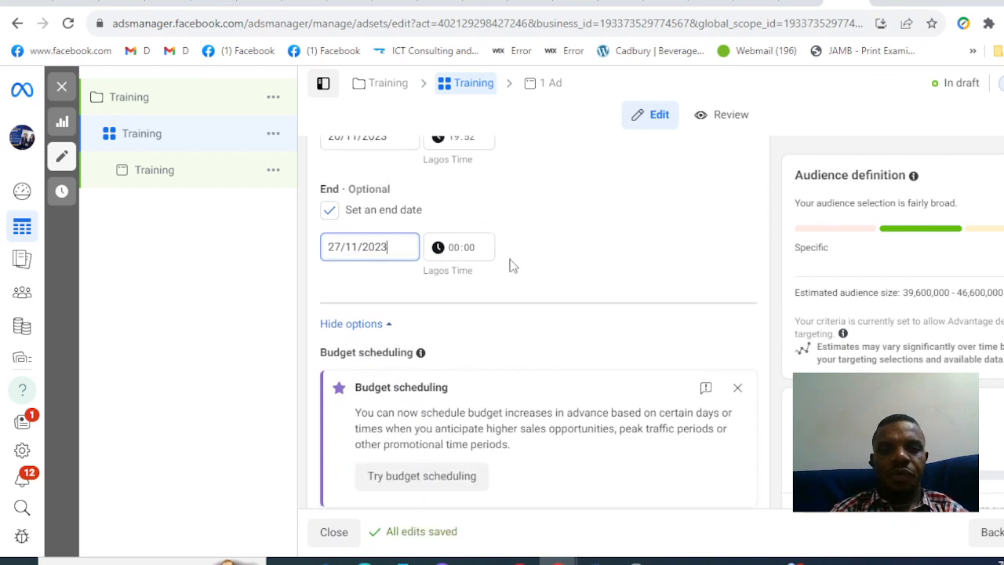
{"action": "left_click", "coordinate": [456, 256]}
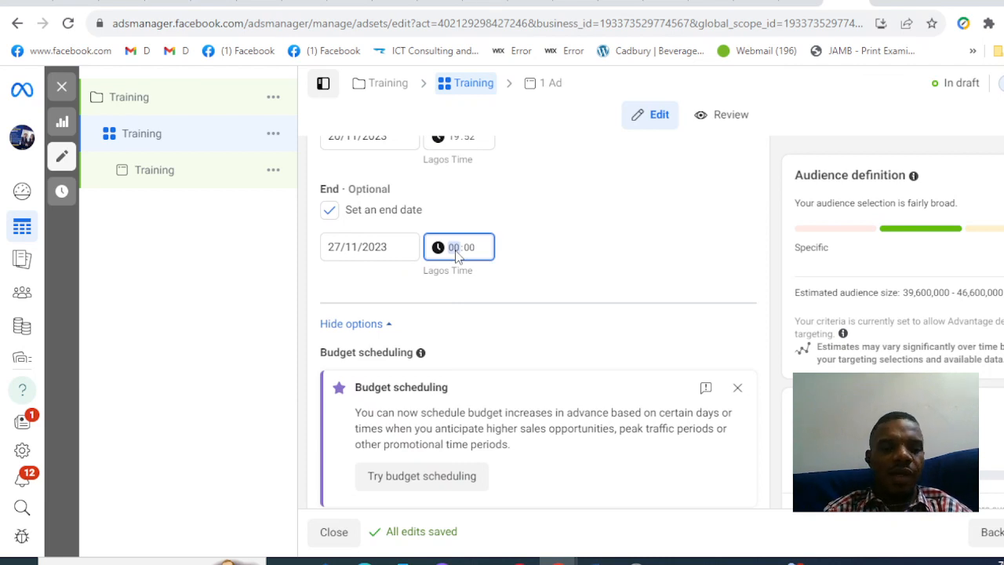
{"action": "left_click", "coordinate": [515, 238]}
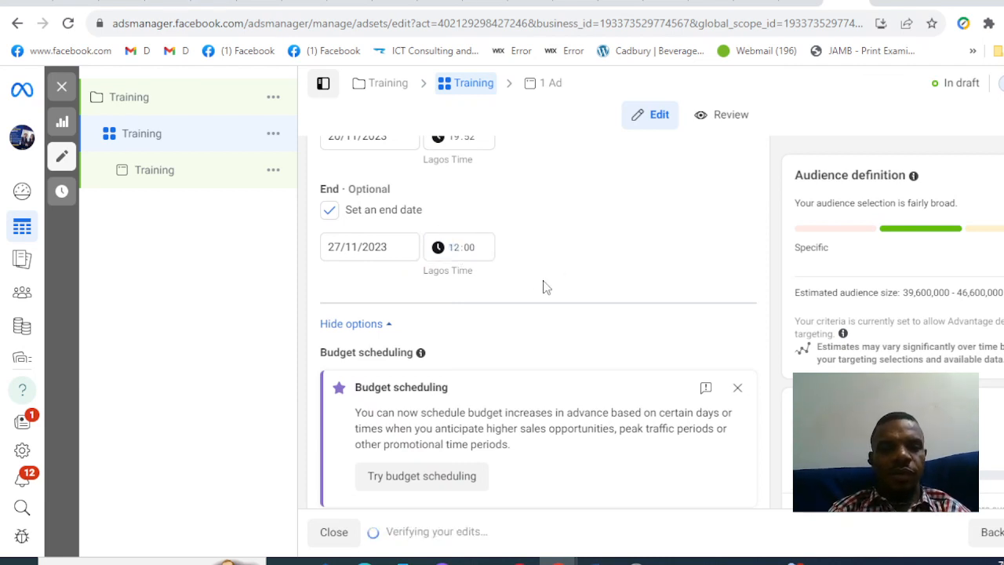
Edit the locations in the audience controls and include the county Lagos, Nigeria
{"action": "scroll", "coordinate": [470, 274], "scroll_direction": "down", "scroll_amount": 1}
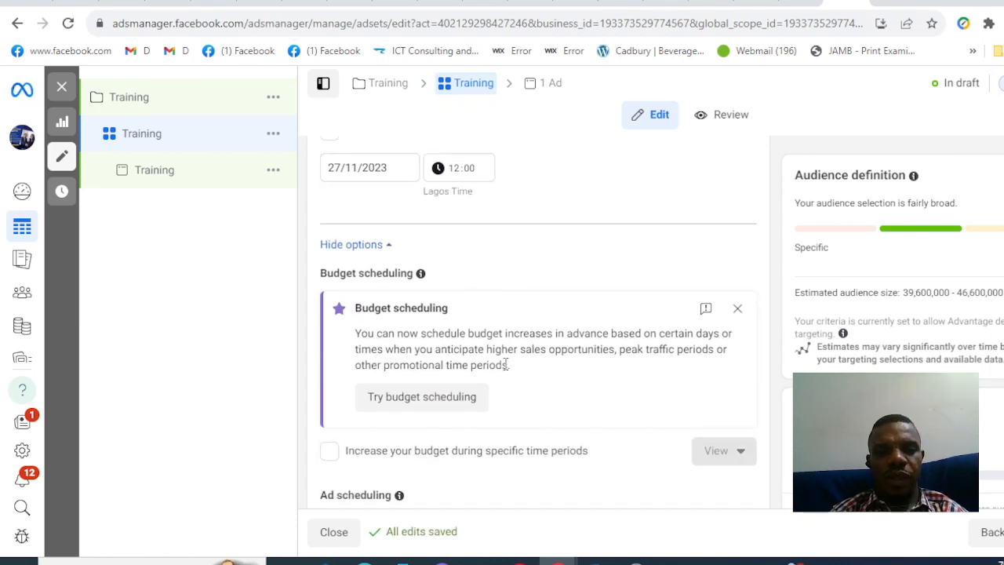
{"action": "scroll", "coordinate": [457, 460], "scroll_direction": "down", "scroll_amount": 3}
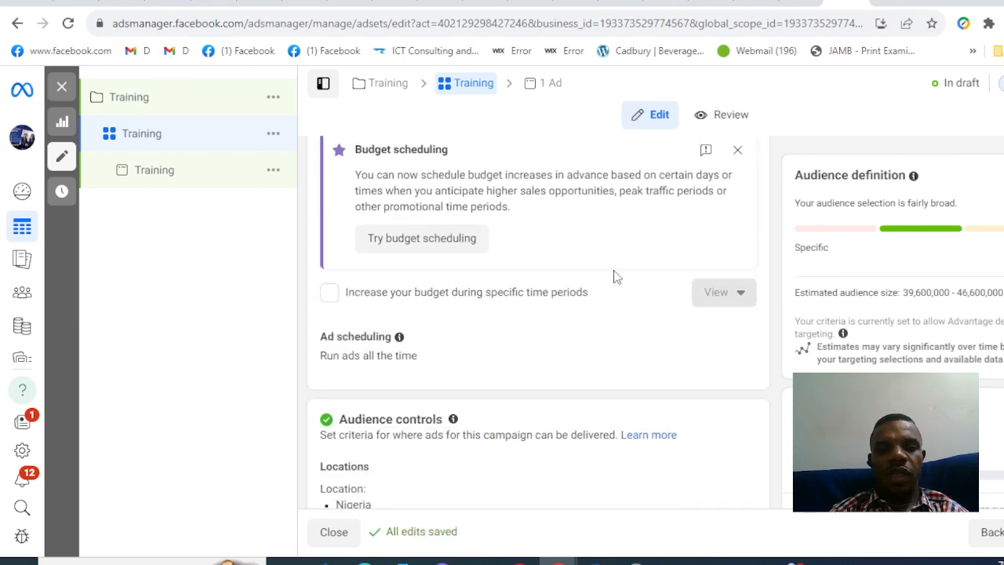
{"action": "scroll", "coordinate": [402, 329], "scroll_direction": "down", "scroll_amount": 1}
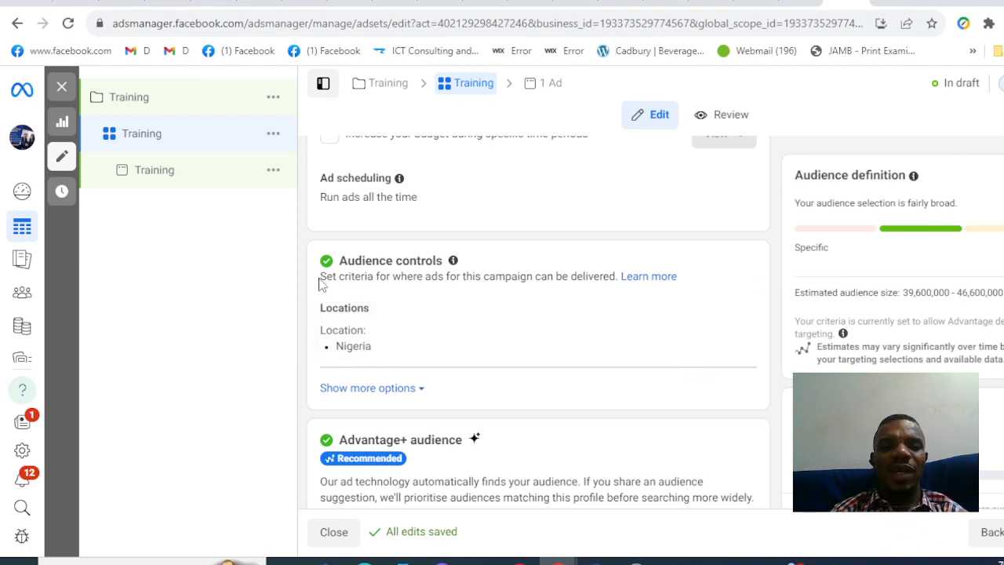
{"action": "left_click", "coordinate": [736, 313]}
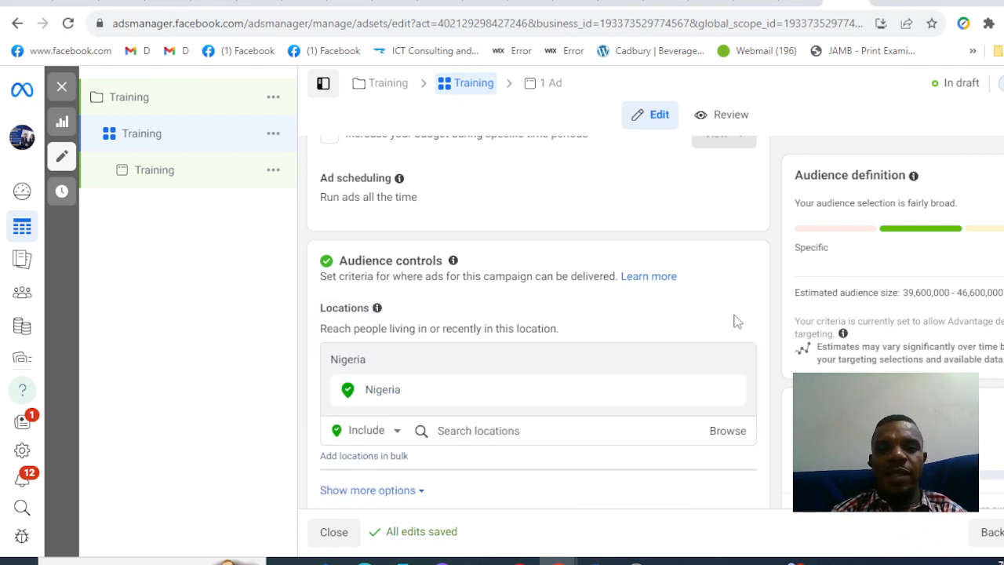
{"action": "scroll", "coordinate": [479, 398], "scroll_direction": "down", "scroll_amount": 1}
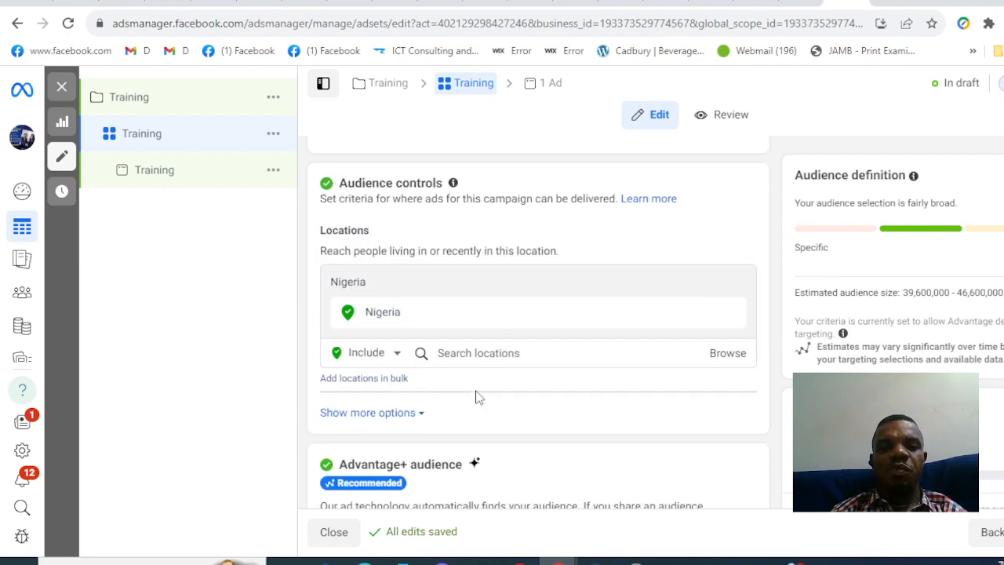
{"action": "left_click", "coordinate": [538, 354]}
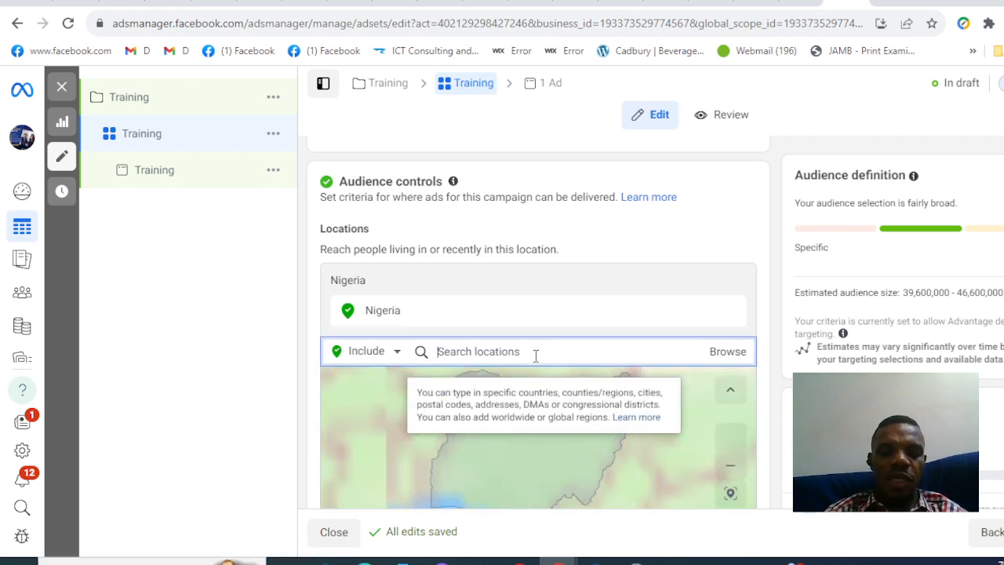
{"action": "type", "text": "Lagos"}
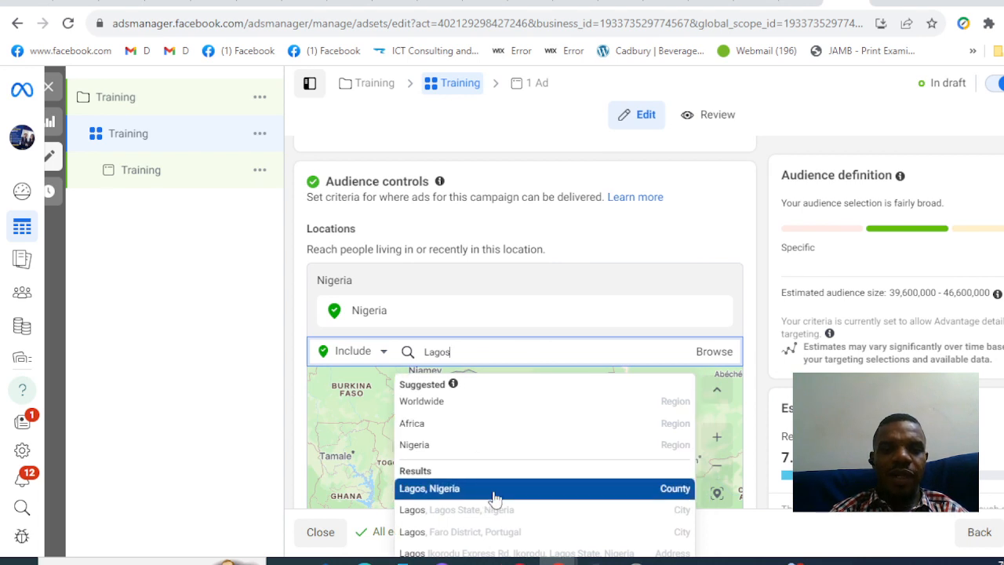
{"action": "left_click", "coordinate": [496, 491]}
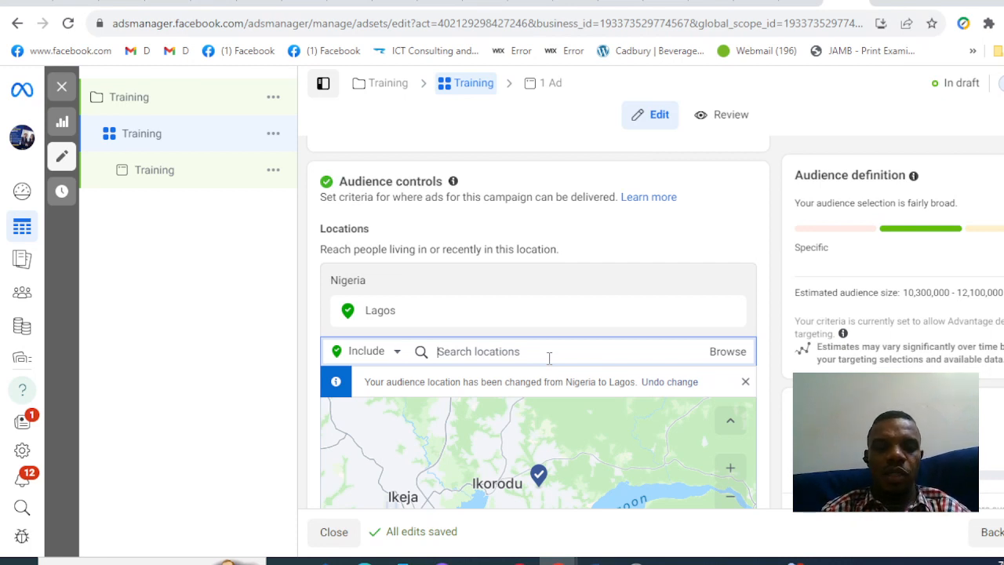
Include the city Ikeja, Lagos State, Nigeria as the audience location and check its area on the map
{"action": "type", "text": "ikeja"}
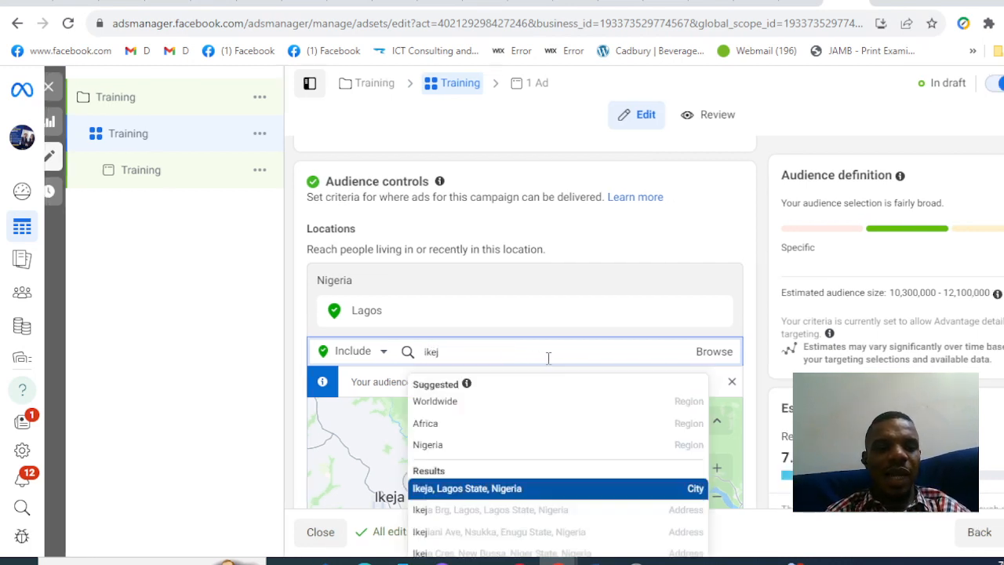
{"action": "left_click", "coordinate": [496, 489]}
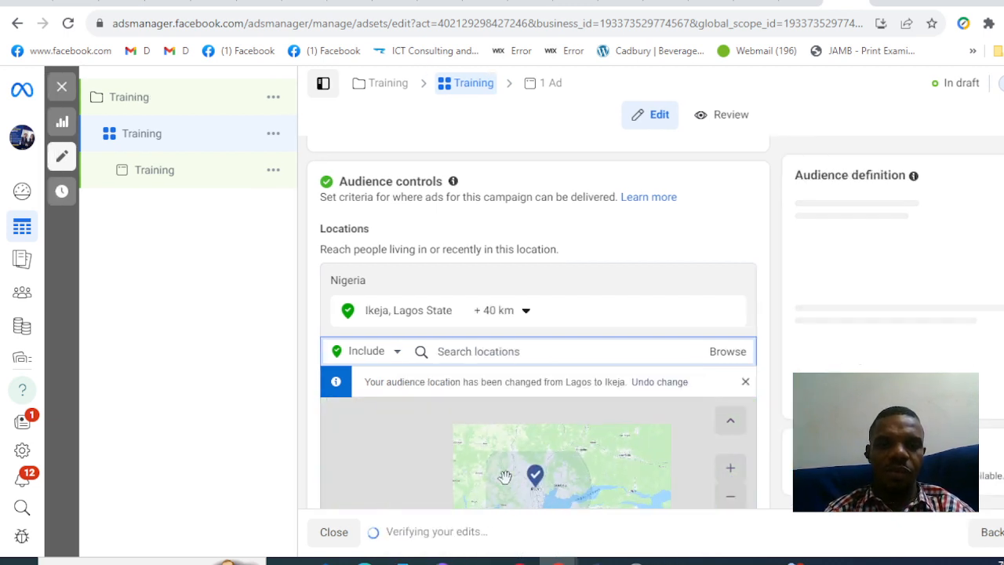
{"action": "scroll", "coordinate": [768, 300], "scroll_direction": "down", "scroll_amount": 1}
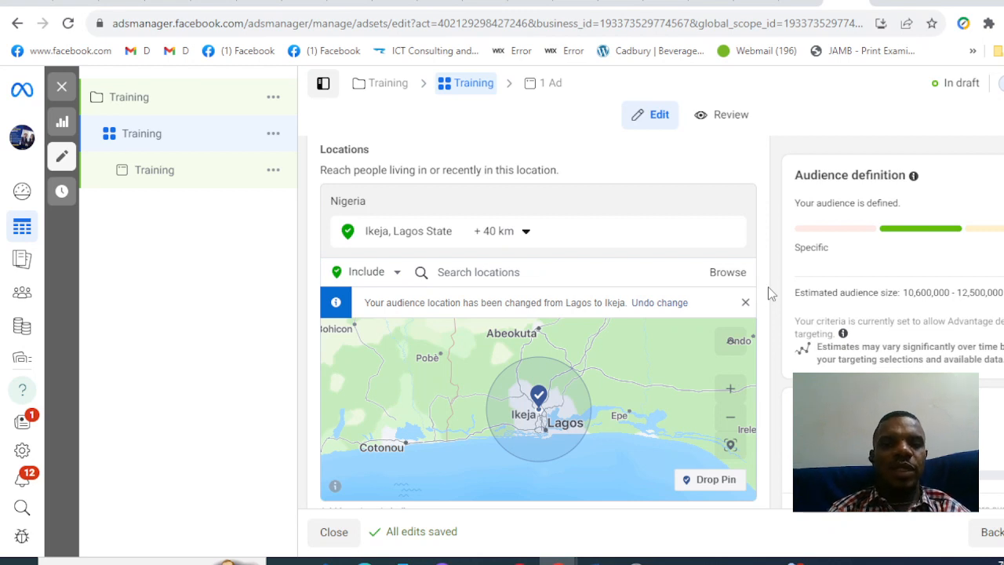
{"action": "scroll", "coordinate": [764, 268], "scroll_direction": "down", "scroll_amount": 3}
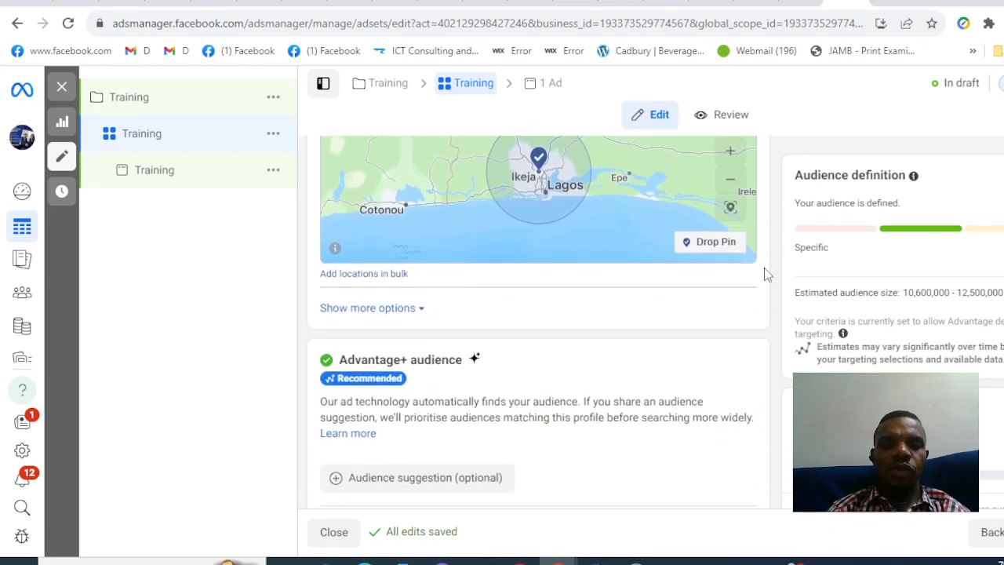
{"action": "scroll", "coordinate": [765, 271], "scroll_direction": "up", "scroll_amount": 2}
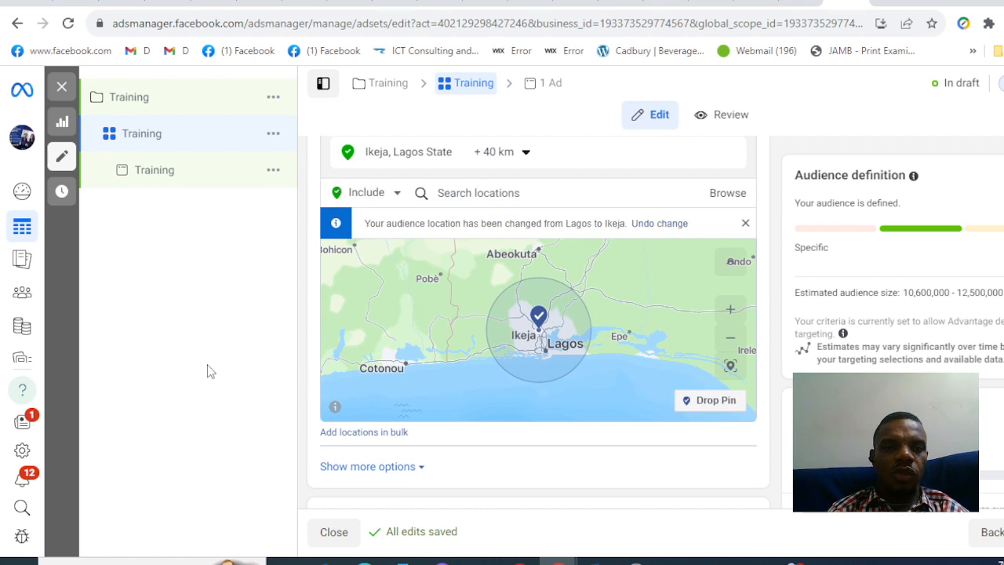
Review the Advantage+ audience suggestion and placements settings, and proceed to the Training ad
{"action": "scroll", "coordinate": [459, 466], "scroll_direction": "down", "scroll_amount": 4}
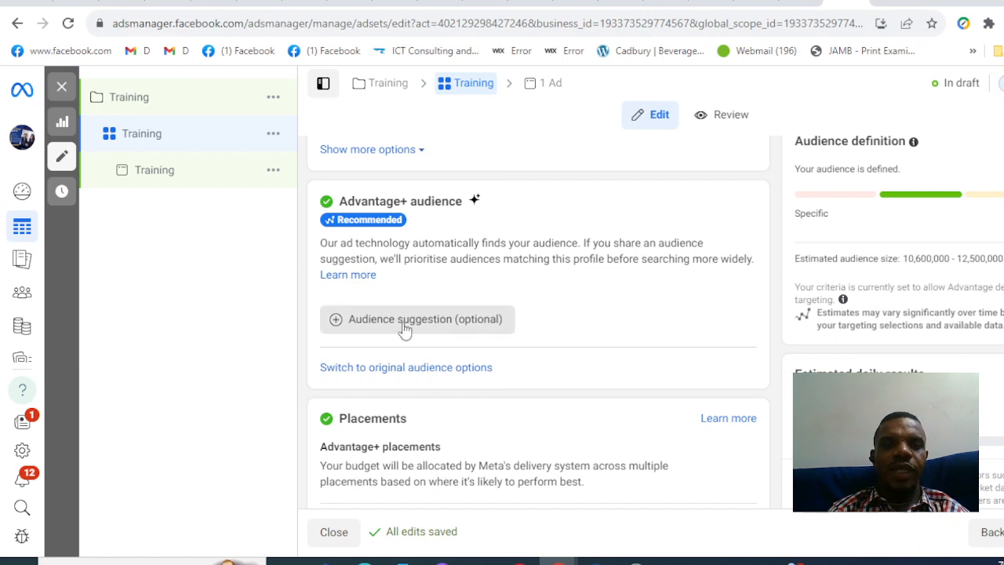
{"action": "mouse_move", "coordinate": [446, 333]}
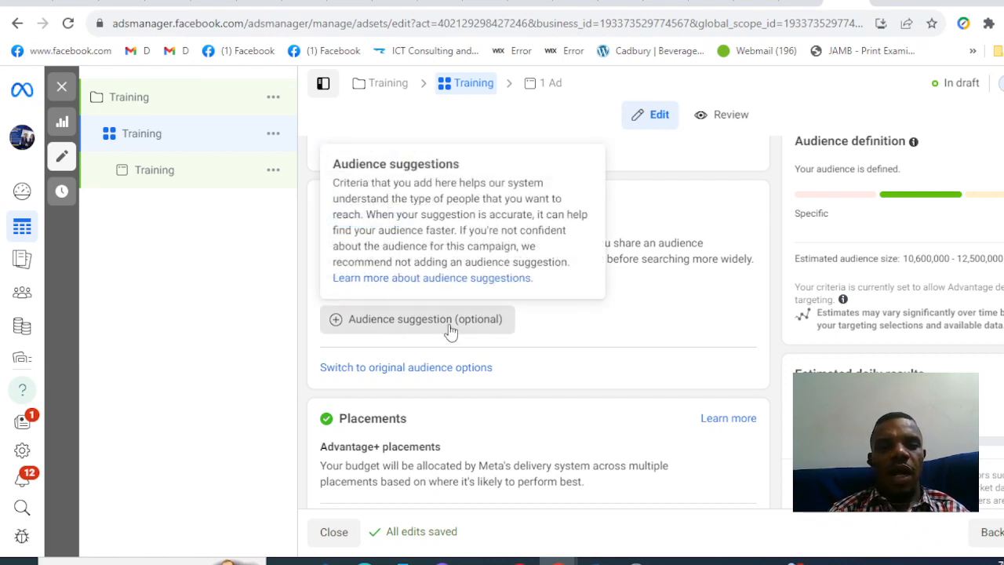
{"action": "scroll", "coordinate": [486, 336], "scroll_direction": "down", "scroll_amount": 1}
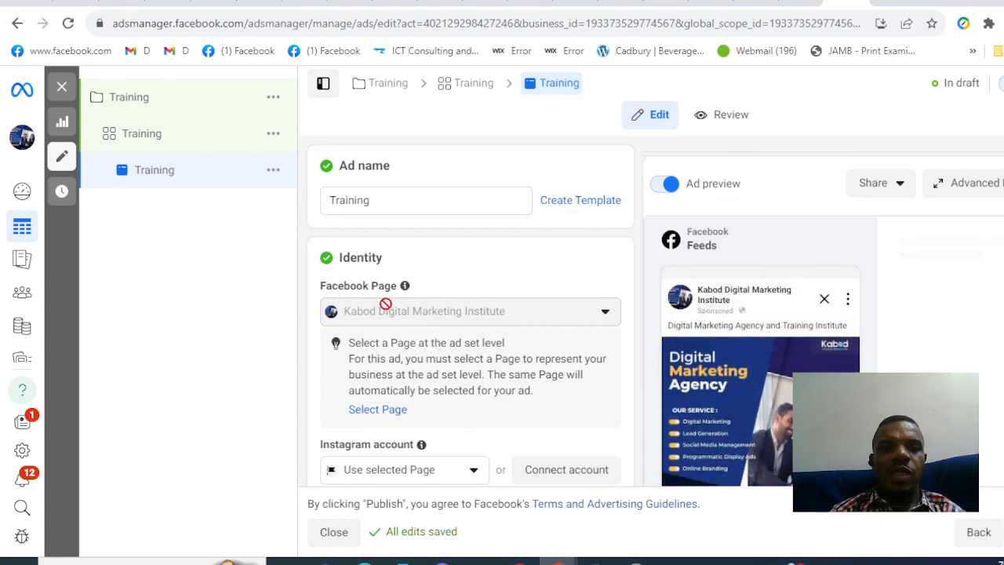
Choose kaboddigitaltraininginstitute as the Instagram account in the ad's identity settings
{"action": "scroll", "coordinate": [397, 249], "scroll_direction": "down", "scroll_amount": 1}
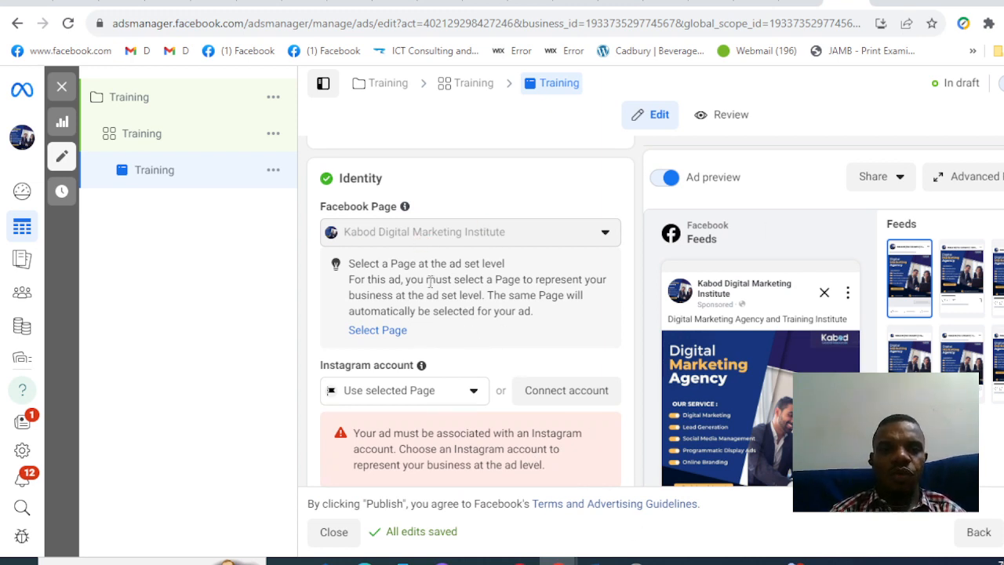
{"action": "mouse_move", "coordinate": [402, 208]}
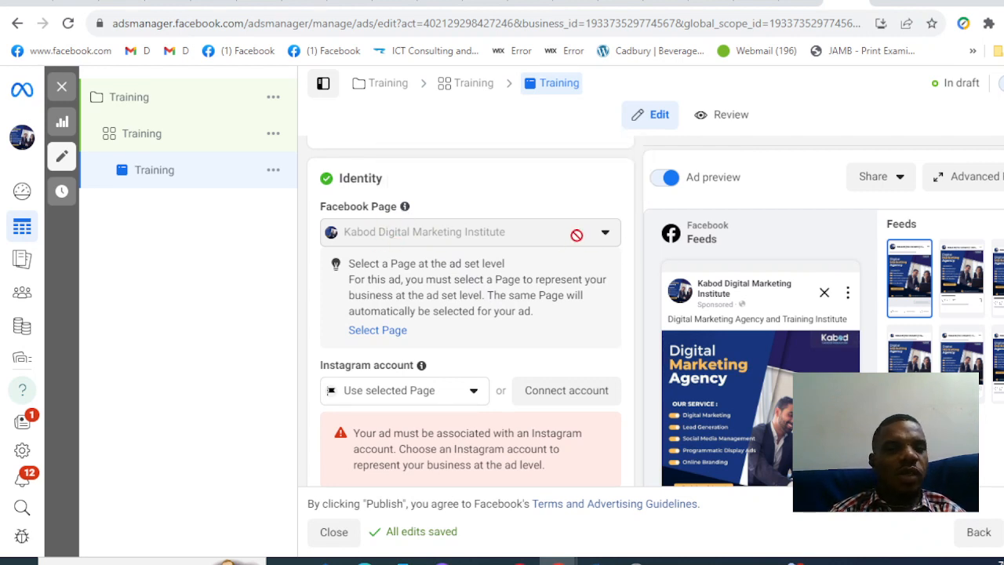
{"action": "scroll", "coordinate": [490, 294], "scroll_direction": "down", "scroll_amount": 1}
{"action": "left_click", "coordinate": [472, 311]}
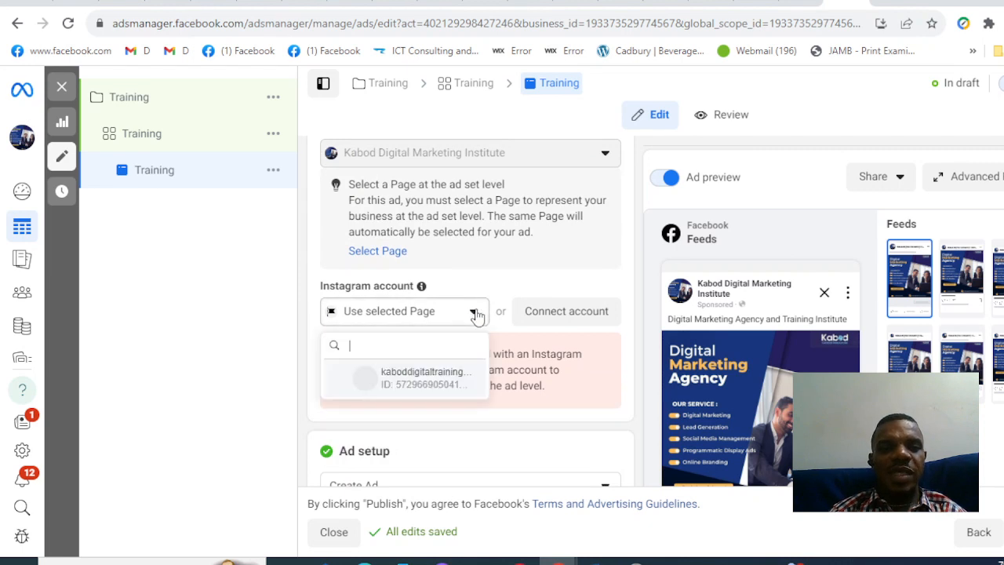
{"action": "left_click", "coordinate": [428, 382]}
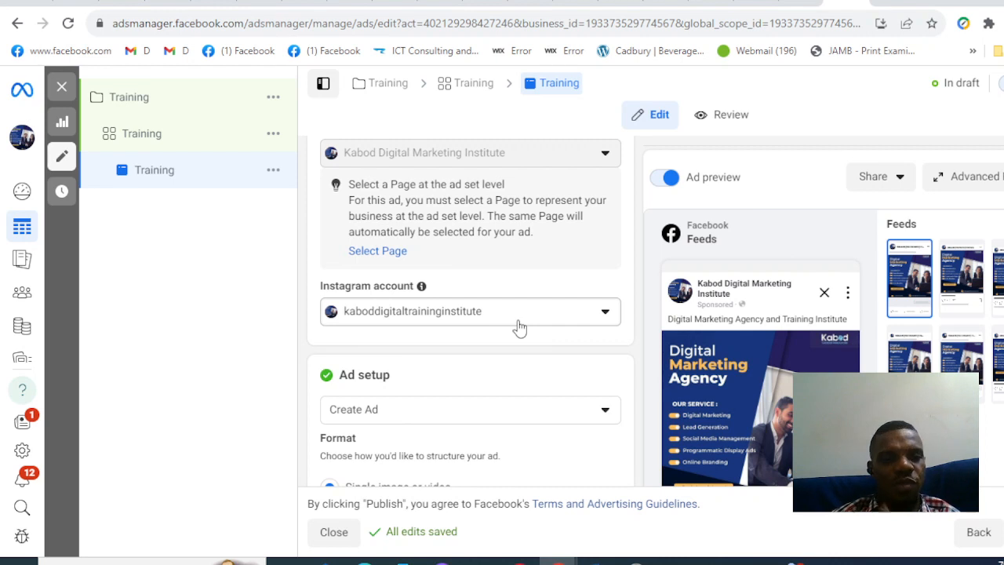
Examine the ad's format options, media placements, primary text, headline, description and call-to-action settings
{"action": "scroll", "coordinate": [459, 329], "scroll_direction": "down", "scroll_amount": 1}
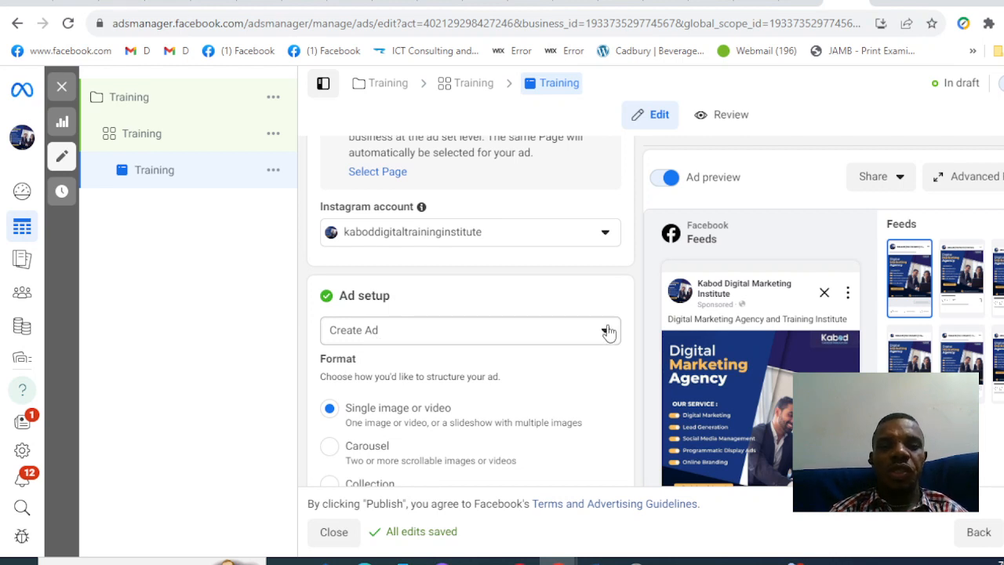
{"action": "scroll", "coordinate": [404, 337], "scroll_direction": "down", "scroll_amount": 1}
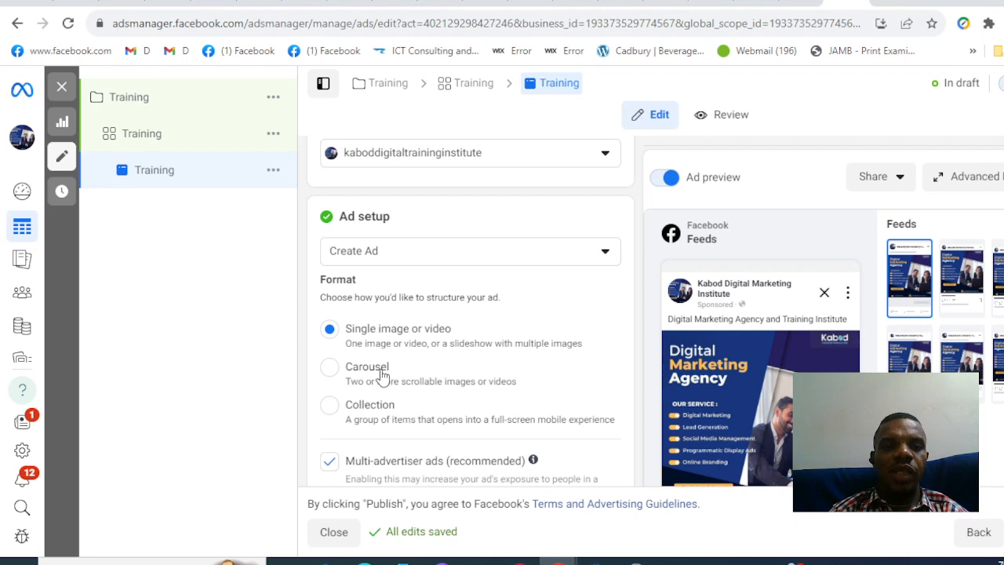
{"action": "scroll", "coordinate": [416, 408], "scroll_direction": "down", "scroll_amount": 4}
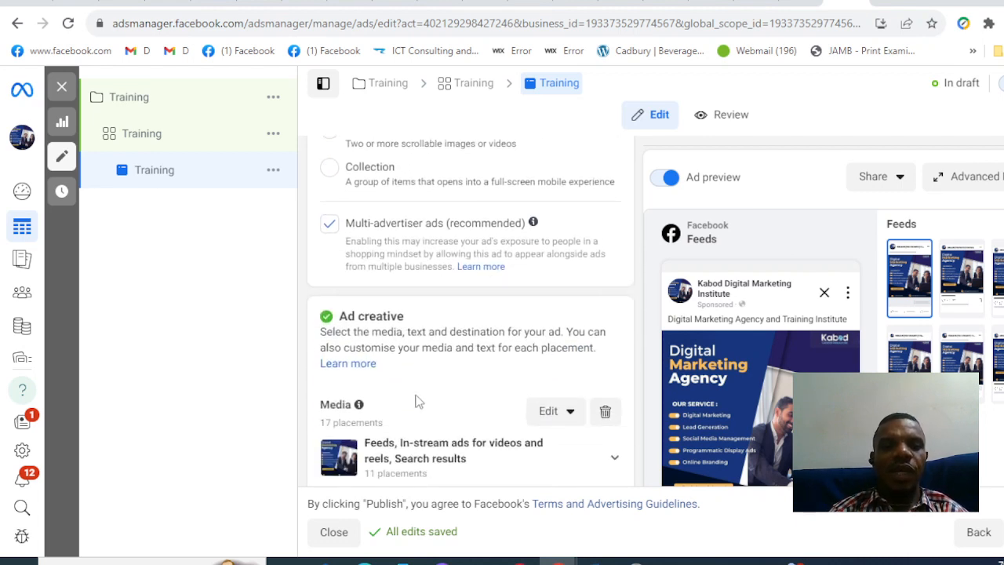
{"action": "scroll", "coordinate": [414, 389], "scroll_direction": "down", "scroll_amount": 1}
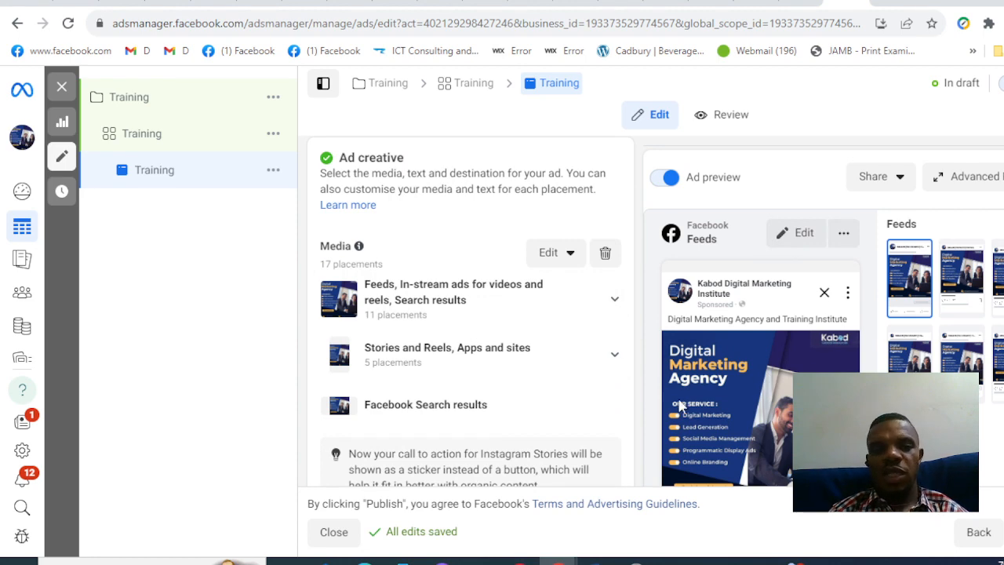
{"action": "scroll", "coordinate": [439, 369], "scroll_direction": "down", "scroll_amount": 4}
{"action": "scroll", "coordinate": [404, 298], "scroll_direction": "down", "scroll_amount": 2}
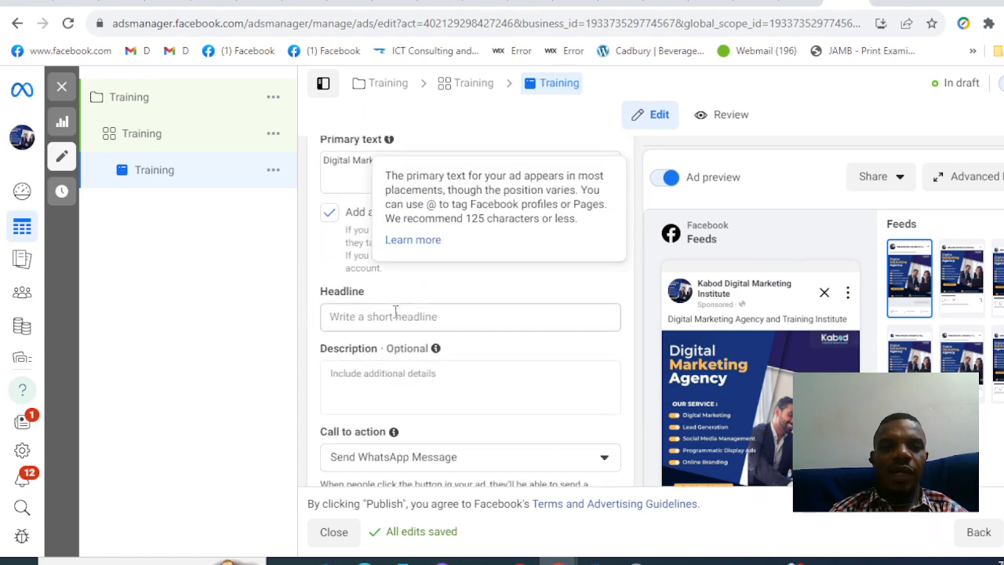
{"action": "scroll", "coordinate": [393, 251], "scroll_direction": "up", "scroll_amount": 1}
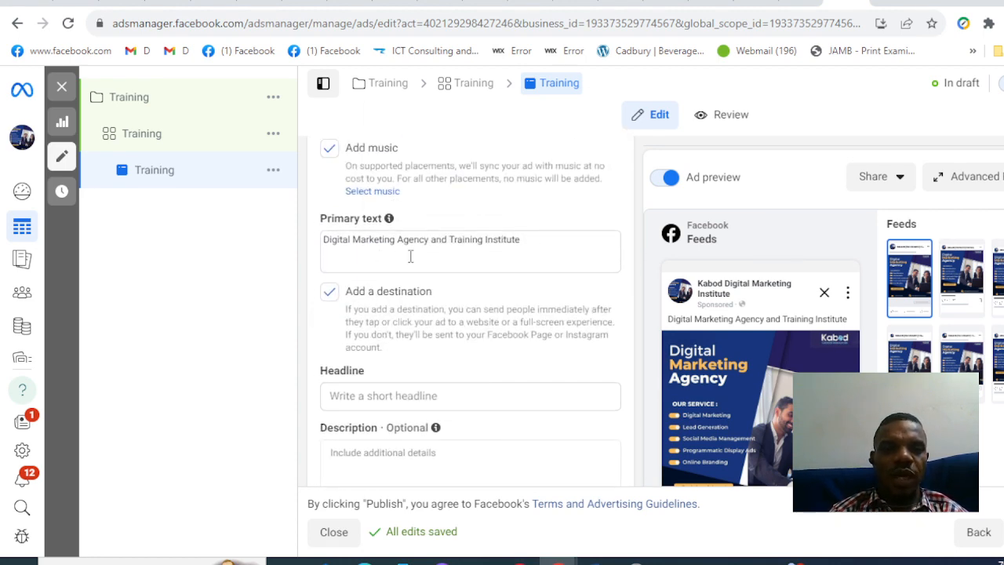
{"action": "left_click", "coordinate": [410, 256]}
{"action": "scroll", "coordinate": [494, 298], "scroll_direction": "down", "scroll_amount": 3}
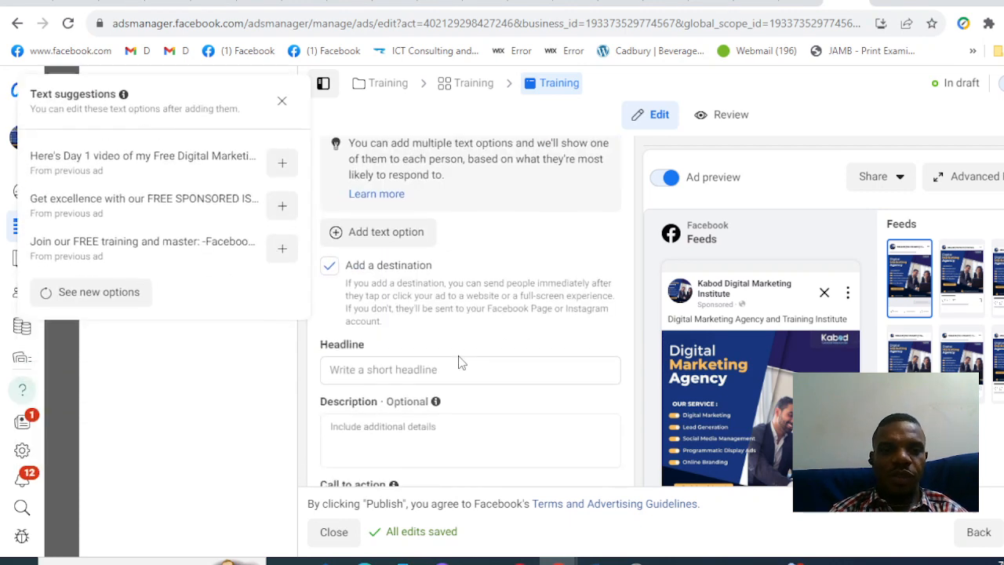
{"action": "scroll", "coordinate": [541, 294], "scroll_direction": "up", "scroll_amount": 8}
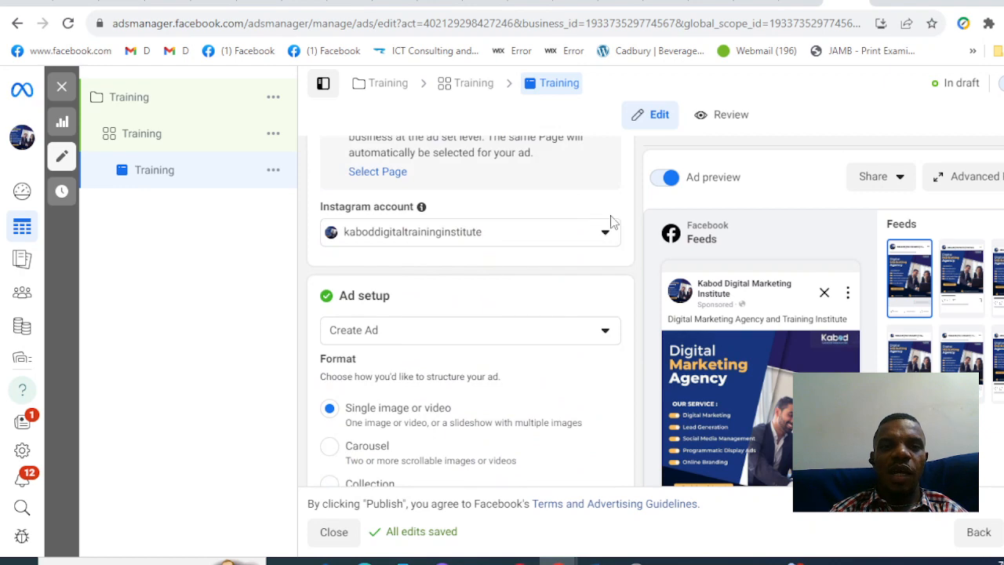
{"action": "scroll", "coordinate": [609, 224], "scroll_direction": "up", "scroll_amount": 2}
{"action": "scroll", "coordinate": [598, 227], "scroll_direction": "down", "scroll_amount": 6}
{"action": "scroll", "coordinate": [509, 278], "scroll_direction": "down", "scroll_amount": 3}
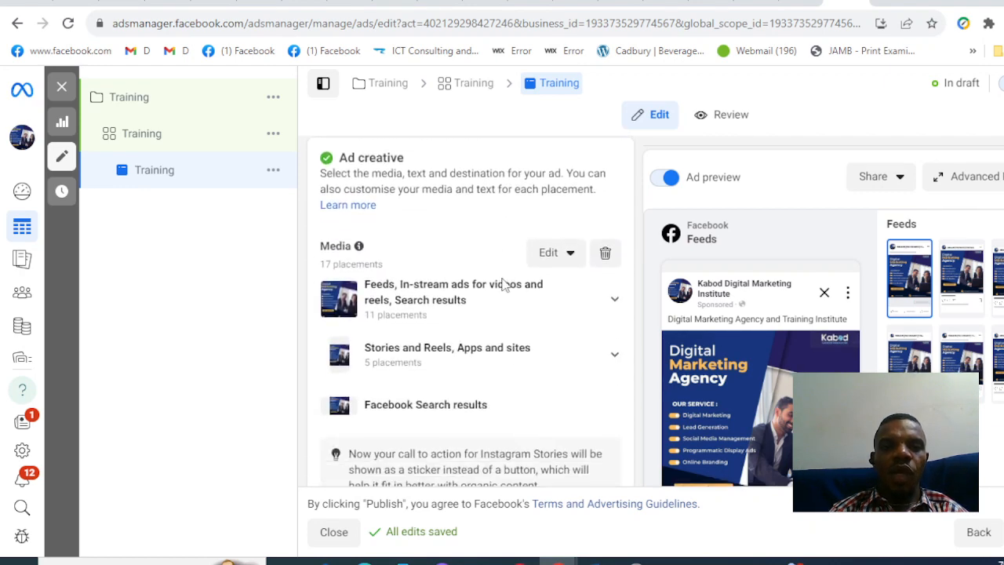
{"action": "scroll", "coordinate": [504, 287], "scroll_direction": "up", "scroll_amount": 2}
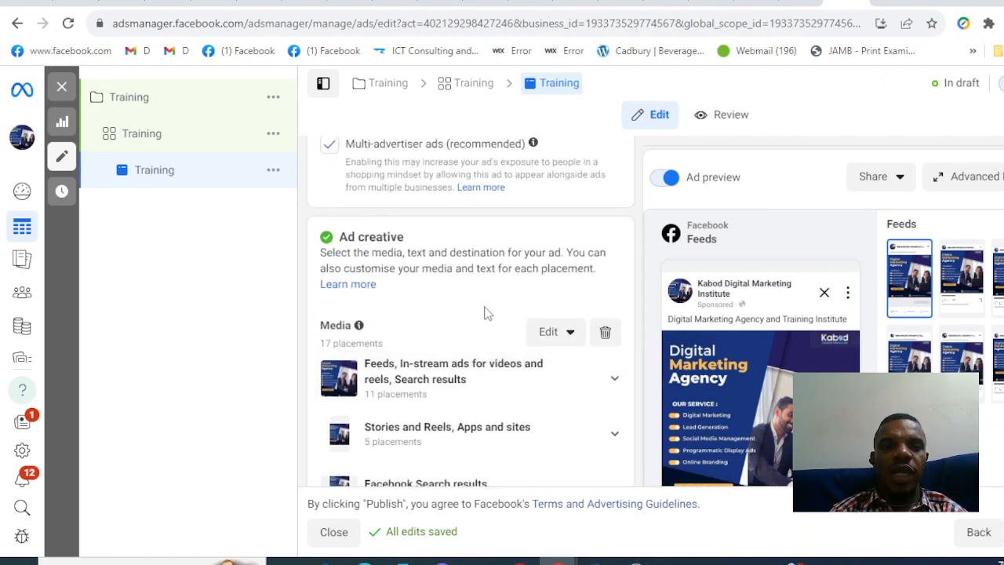
Switch the ad setup to Use existing post and select the Facebook post "FREE TRAINING ON DIGITAL MARKETING" from 1 Nov 2023
{"action": "scroll", "coordinate": [487, 312], "scroll_direction": "up", "scroll_amount": 2}
{"action": "scroll", "coordinate": [487, 313], "scroll_direction": "up", "scroll_amount": 2}
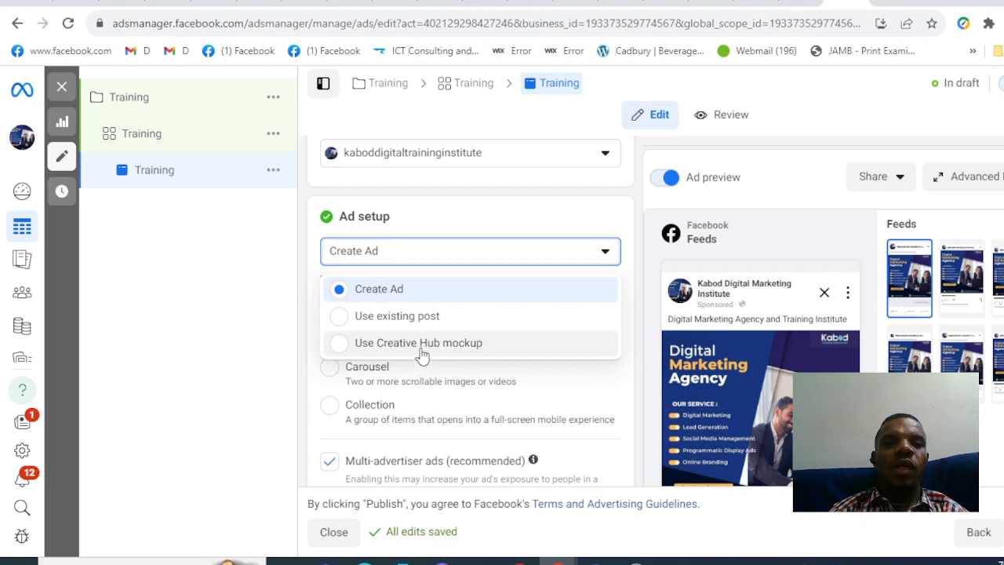
{"action": "left_click", "coordinate": [397, 316]}
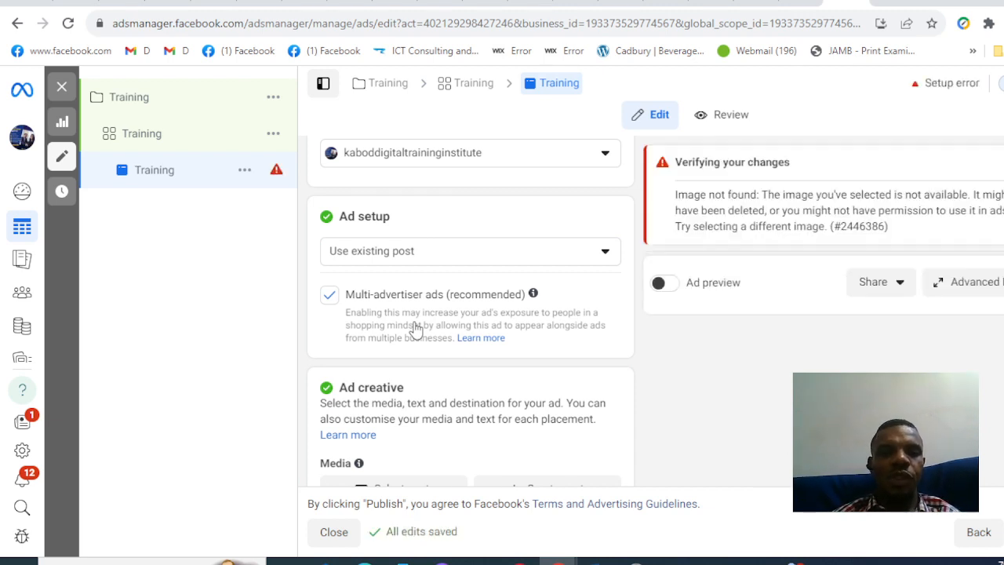
{"action": "scroll", "coordinate": [416, 370], "scroll_direction": "down", "scroll_amount": 2}
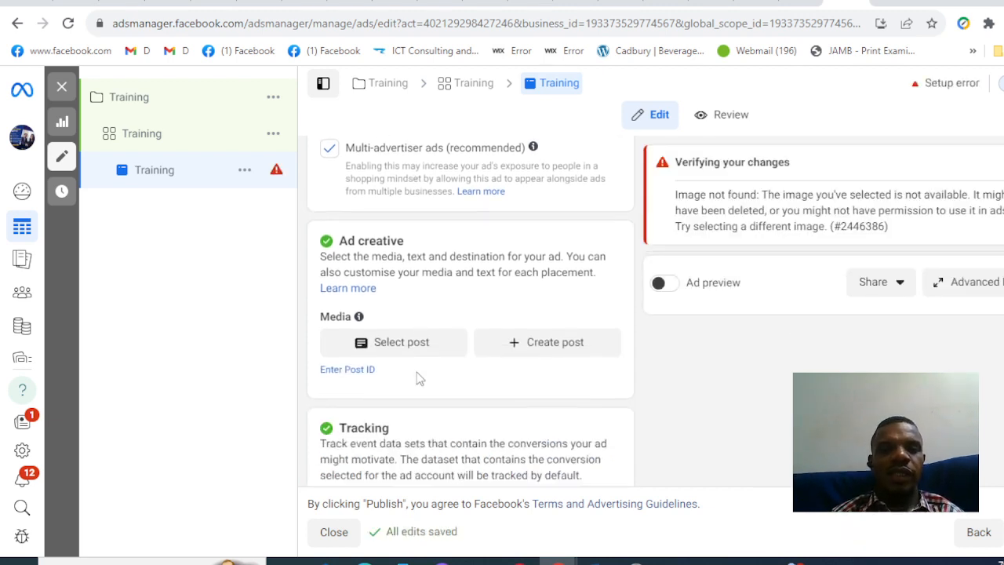
{"action": "left_click", "coordinate": [396, 336]}
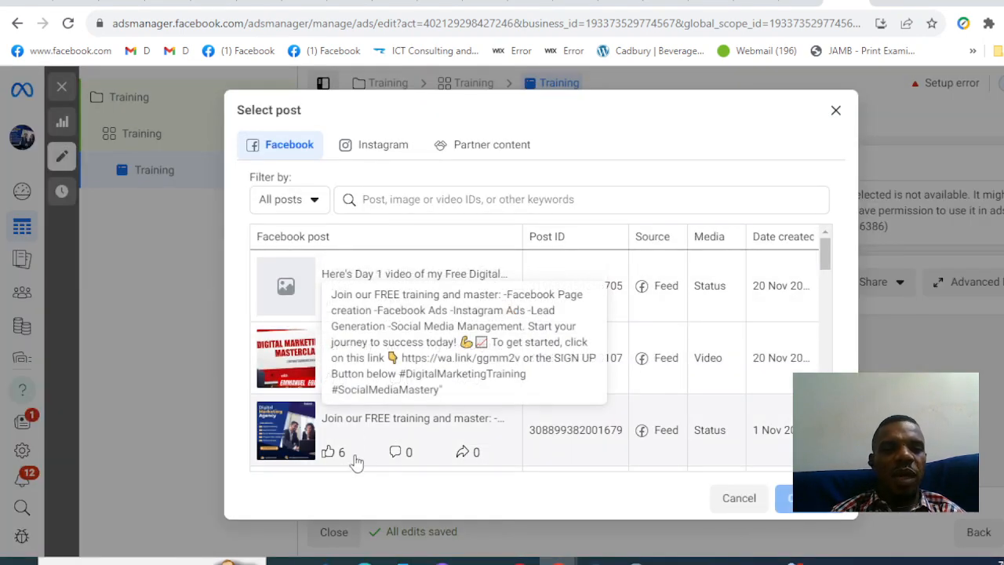
{"action": "left_click", "coordinate": [392, 432]}
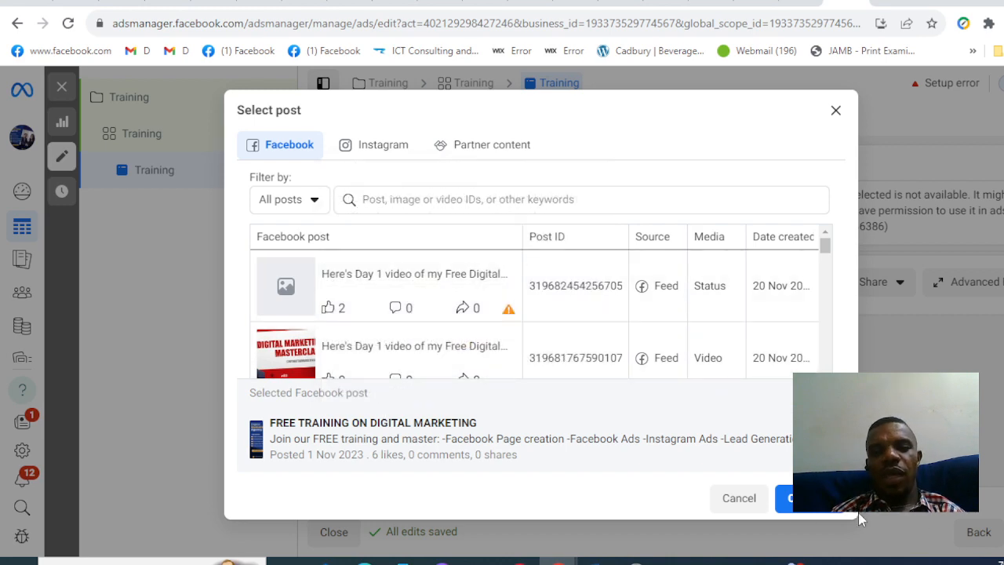
{"action": "left_click", "coordinate": [808, 498]}
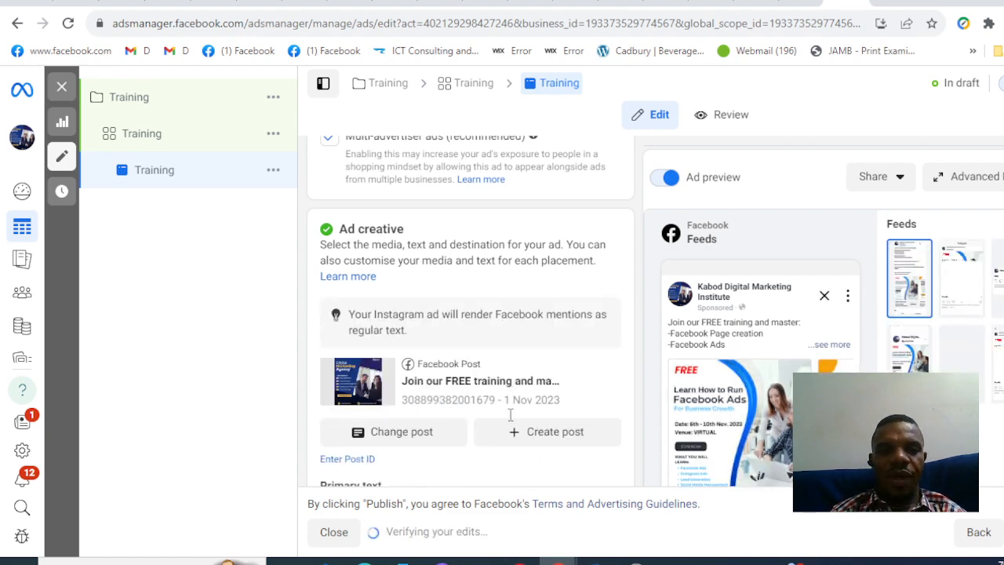
Review the selected post's primary text and call to action, and the ad's tracking settings
{"action": "scroll", "coordinate": [511, 415], "scroll_direction": "down", "scroll_amount": 3}
{"action": "scroll", "coordinate": [520, 376], "scroll_direction": "down", "scroll_amount": 5}
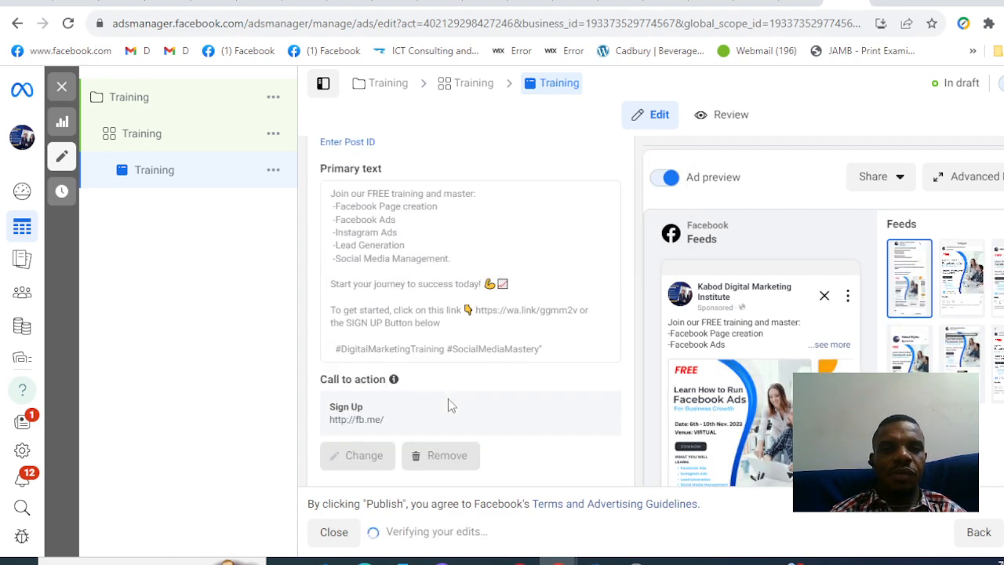
{"action": "scroll", "coordinate": [445, 384], "scroll_direction": "down", "scroll_amount": 5}
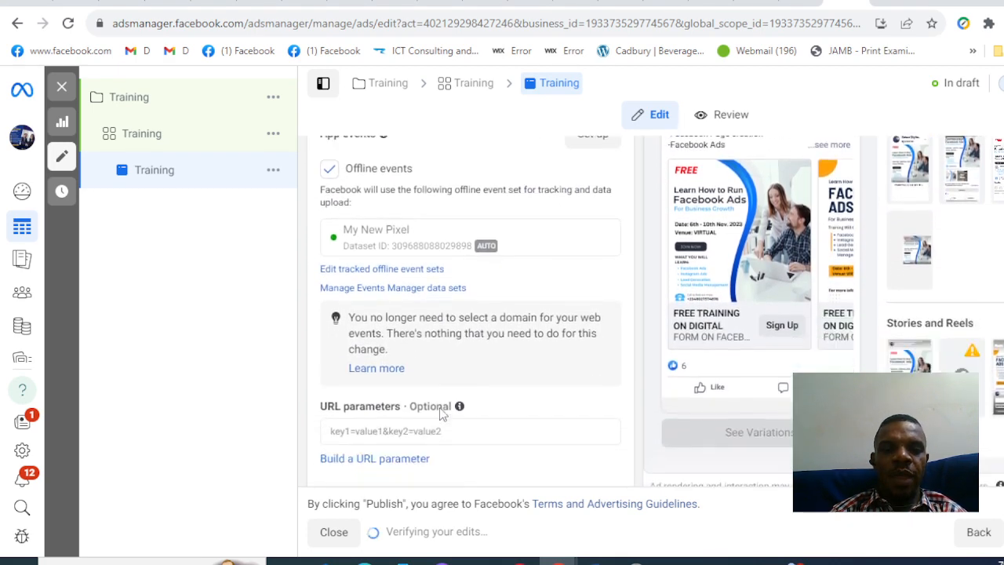
{"action": "scroll", "coordinate": [441, 414], "scroll_direction": "up", "scroll_amount": 1}
{"action": "scroll", "coordinate": [439, 407], "scroll_direction": "down", "scroll_amount": 1}
{"action": "scroll", "coordinate": [439, 407], "scroll_direction": "up", "scroll_amount": 3}
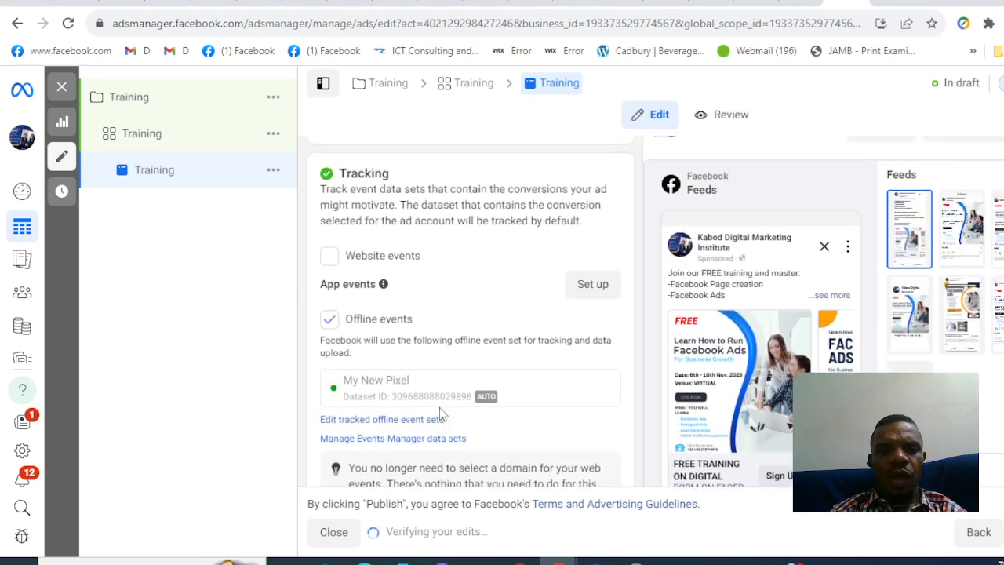
{"action": "scroll", "coordinate": [441, 412], "scroll_direction": "up", "scroll_amount": 3}
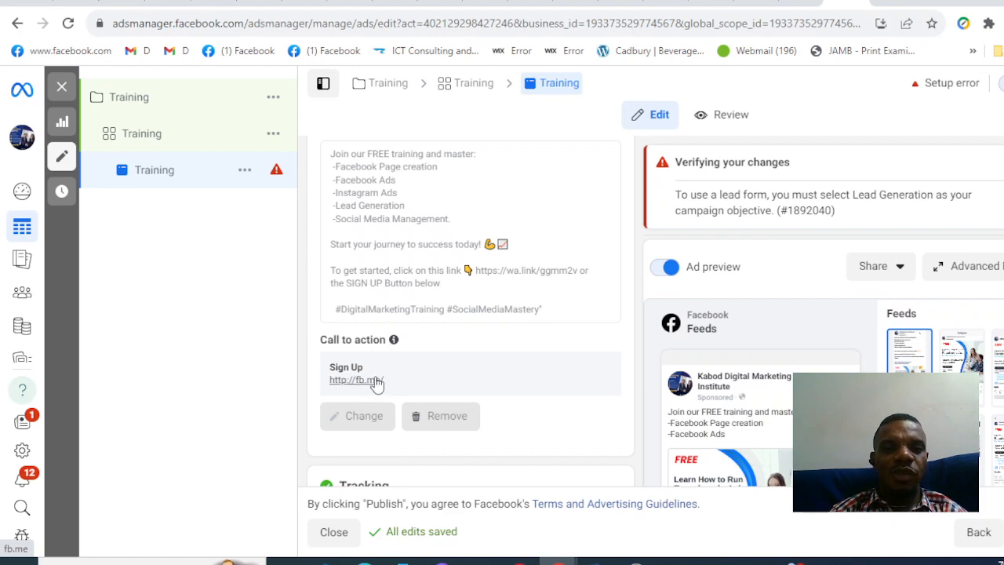
{"action": "scroll", "coordinate": [370, 396], "scroll_direction": "down", "scroll_amount": 4}
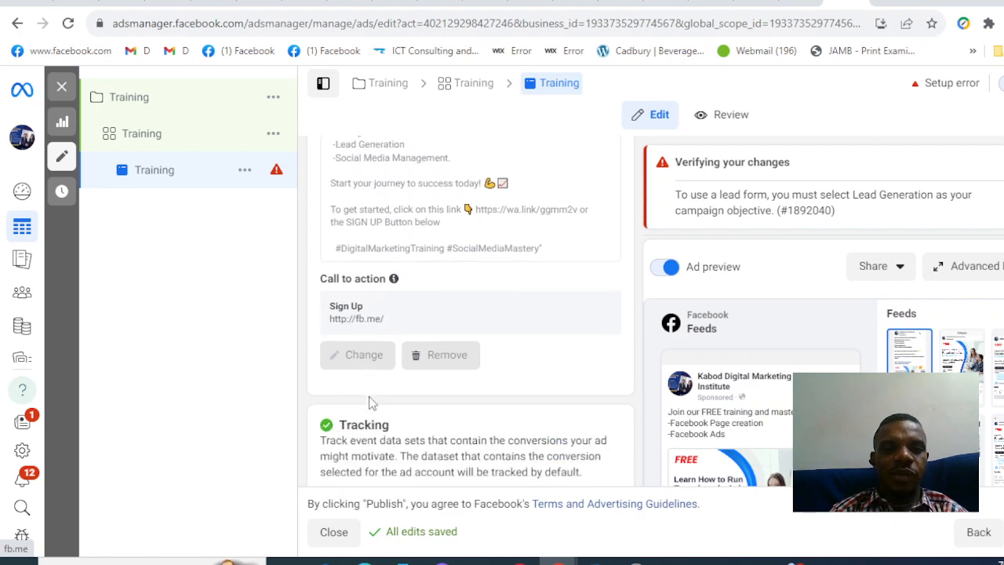
{"action": "scroll", "coordinate": [370, 396], "scroll_direction": "down", "scroll_amount": 1}
{"action": "scroll", "coordinate": [370, 396], "scroll_direction": "down", "scroll_amount": 1}
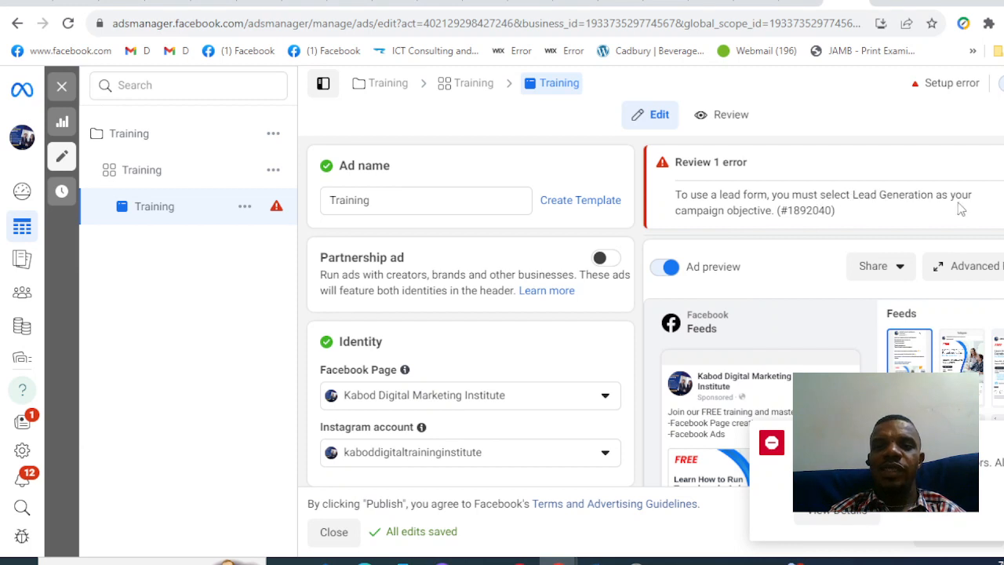
Switch the ad setup back to Create Ad
{"action": "scroll", "coordinate": [471, 427], "scroll_direction": "down", "scroll_amount": 1}
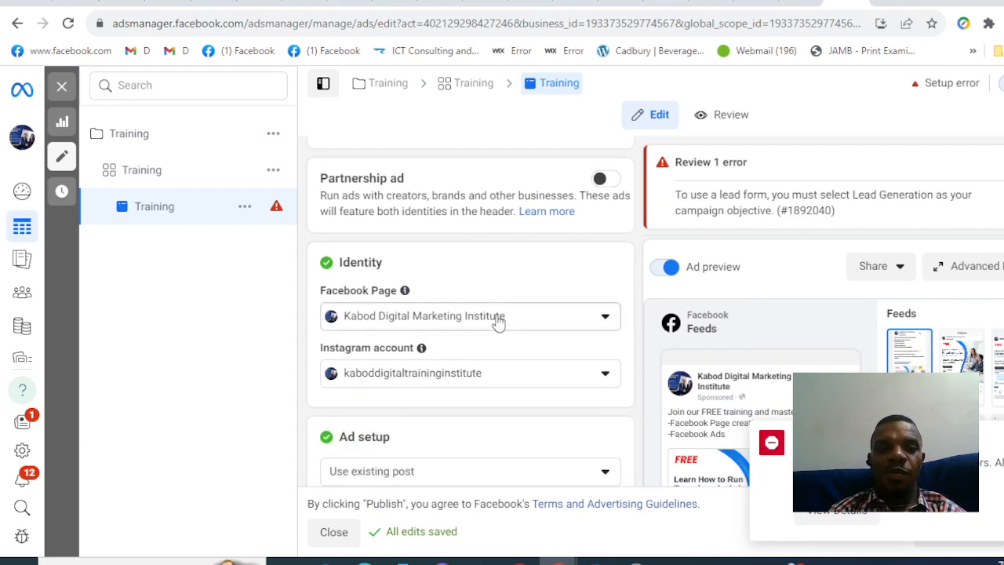
{"action": "scroll", "coordinate": [505, 390], "scroll_direction": "down", "scroll_amount": 1}
{"action": "scroll", "coordinate": [504, 390], "scroll_direction": "down", "scroll_amount": 3}
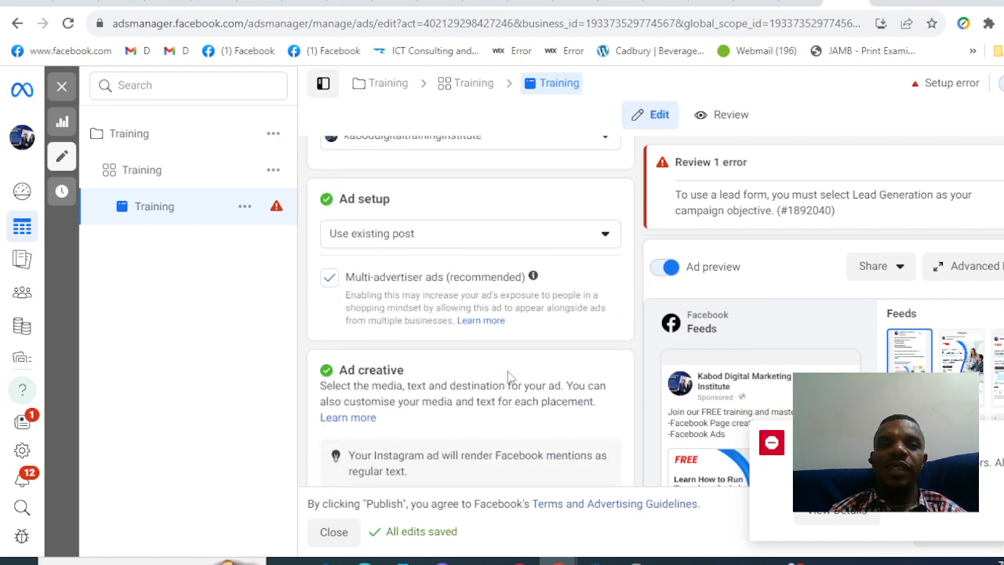
{"action": "left_click", "coordinate": [604, 238]}
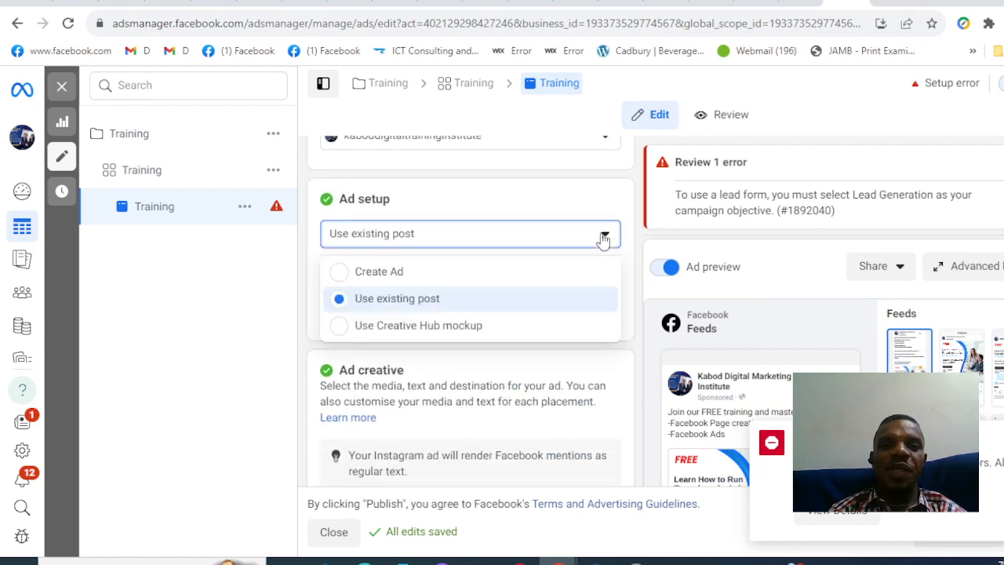
{"action": "left_click", "coordinate": [419, 274]}
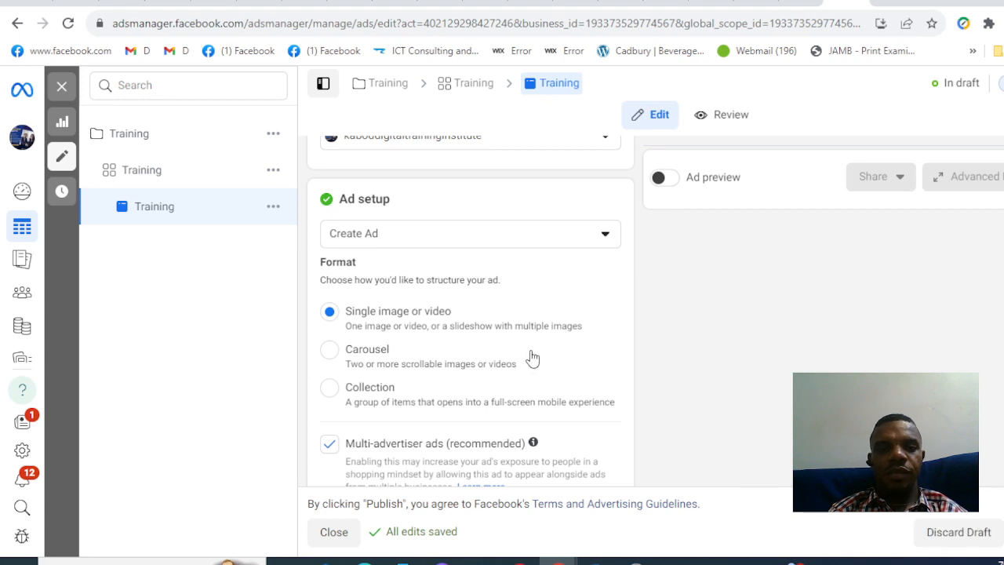
Add an image to the ad, selecting the Kabod "Digital Marketing Agency" flyer from the account images
{"action": "scroll", "coordinate": [531, 357], "scroll_direction": "down", "scroll_amount": 5}
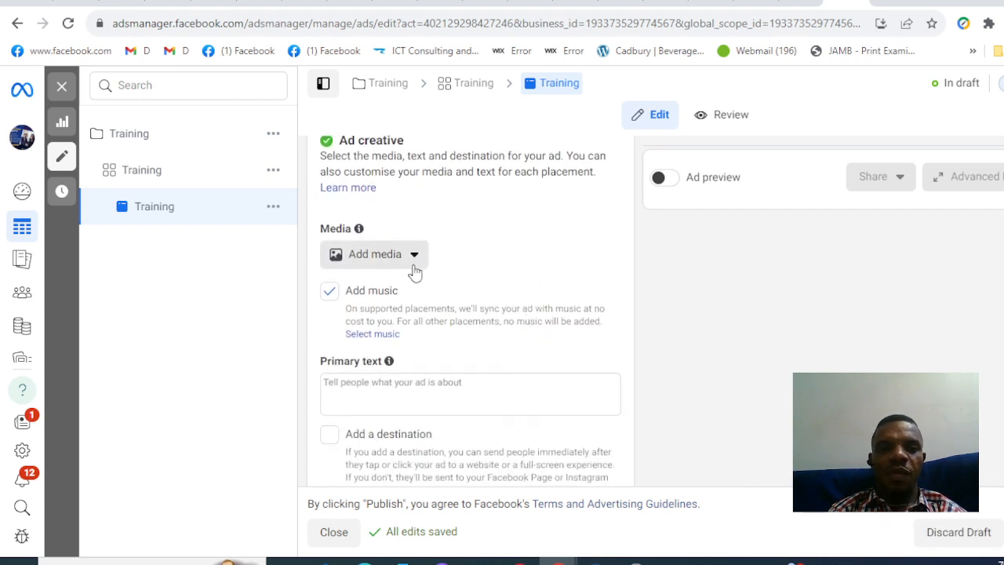
{"action": "left_click", "coordinate": [413, 259]}
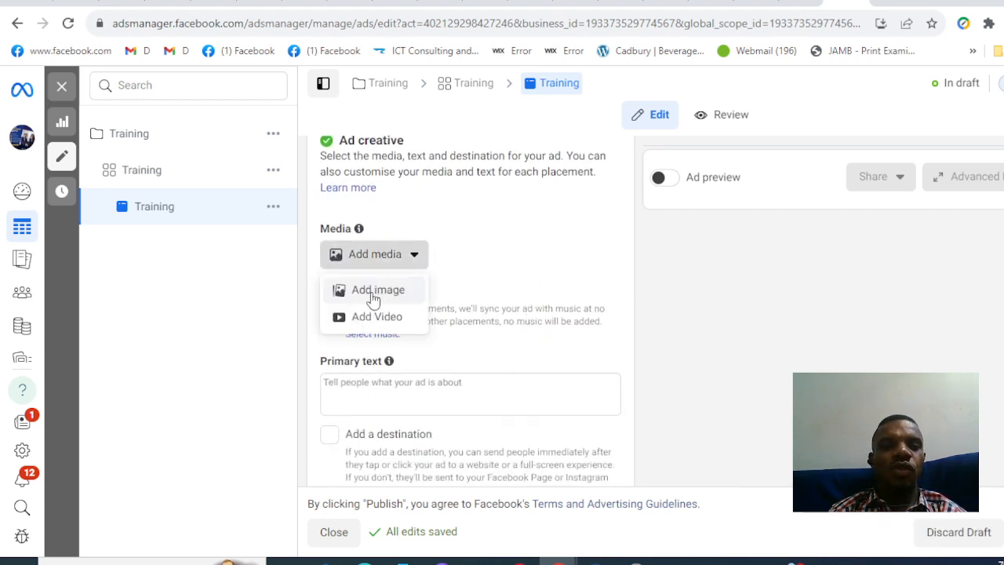
{"action": "left_click", "coordinate": [374, 292]}
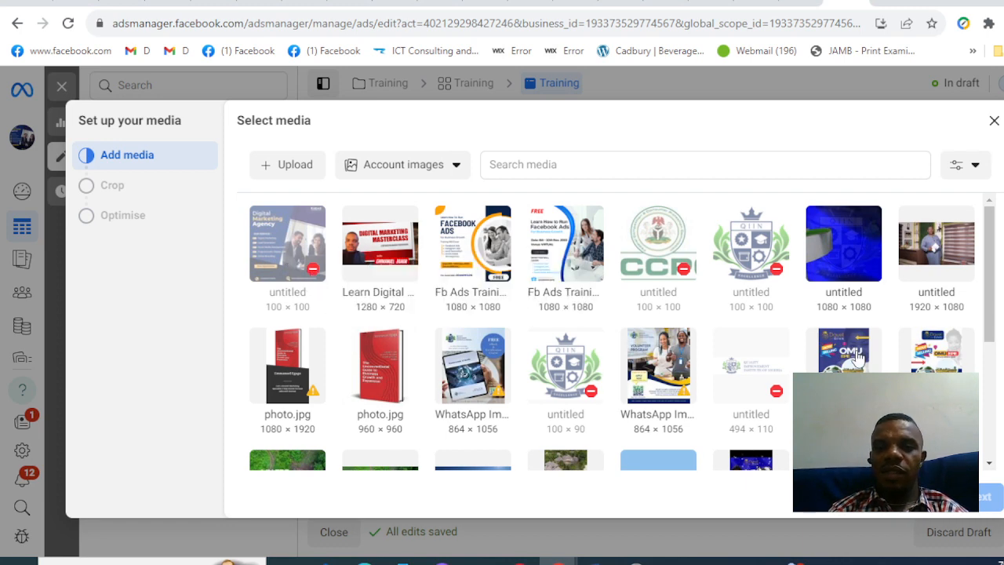
{"action": "scroll", "coordinate": [633, 392], "scroll_direction": "down", "scroll_amount": 2}
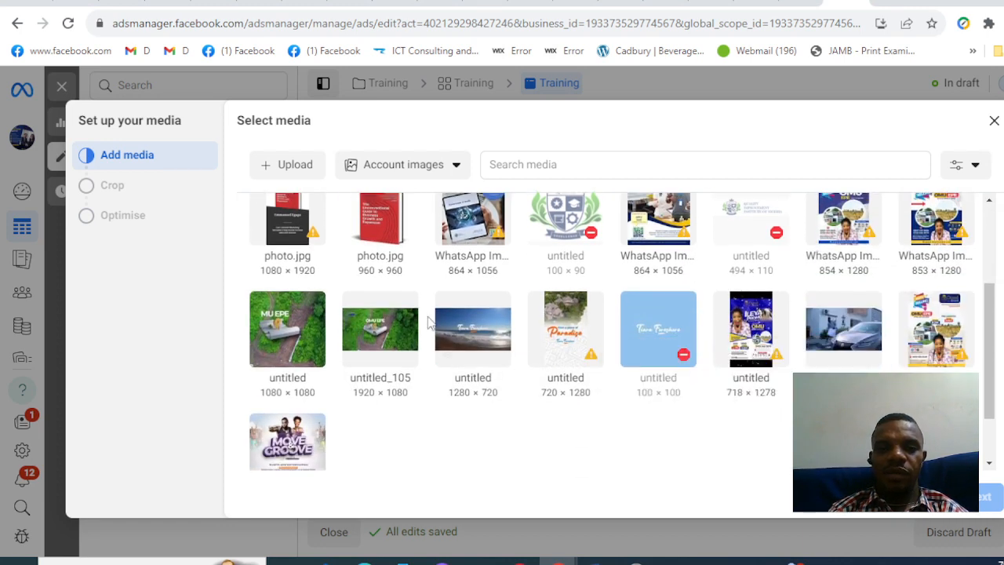
{"action": "scroll", "coordinate": [427, 317], "scroll_direction": "up", "scroll_amount": 2}
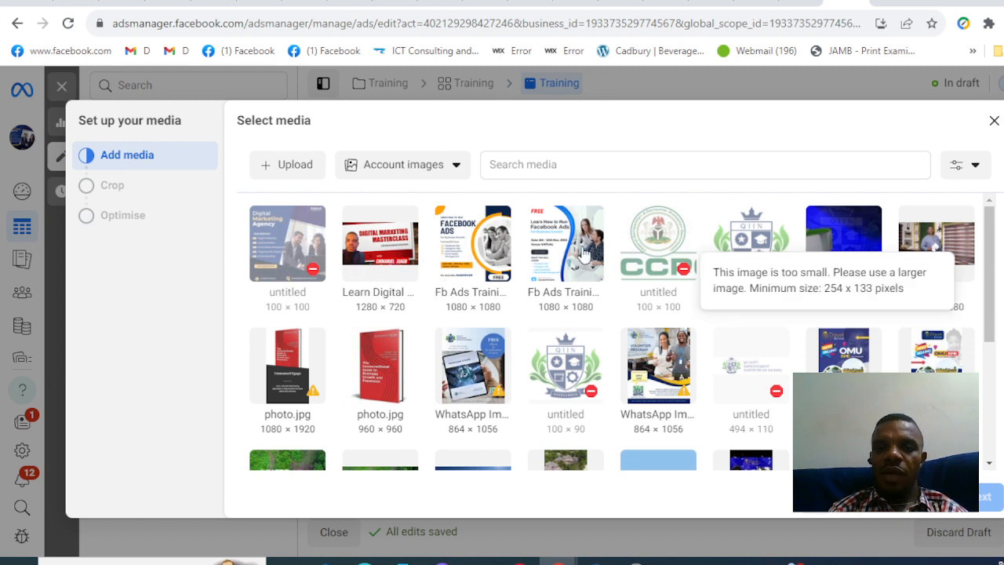
{"action": "scroll", "coordinate": [487, 345], "scroll_direction": "down", "scroll_amount": 1}
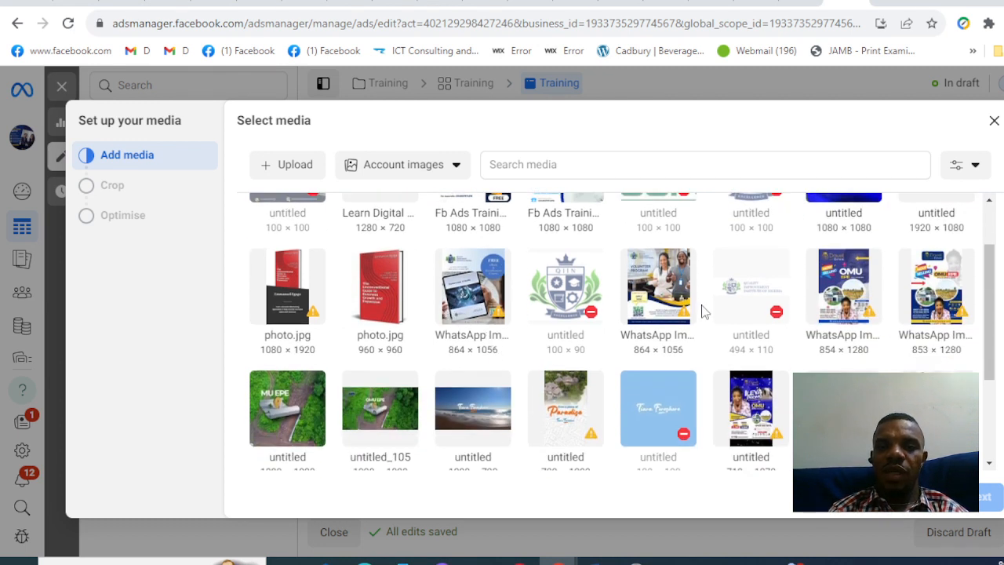
{"action": "scroll", "coordinate": [627, 318], "scroll_direction": "down", "scroll_amount": 4}
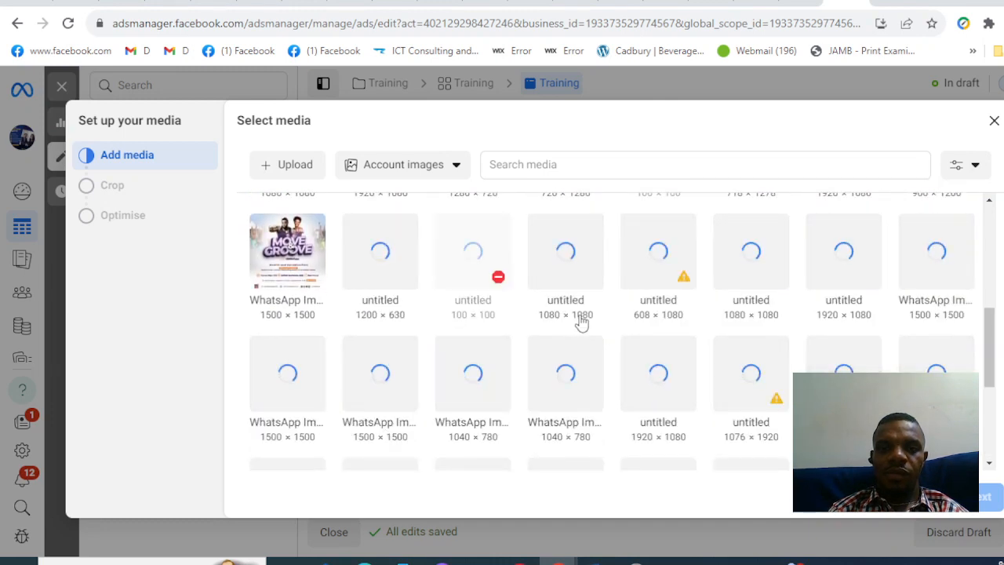
{"action": "scroll", "coordinate": [580, 321], "scroll_direction": "up", "scroll_amount": 1}
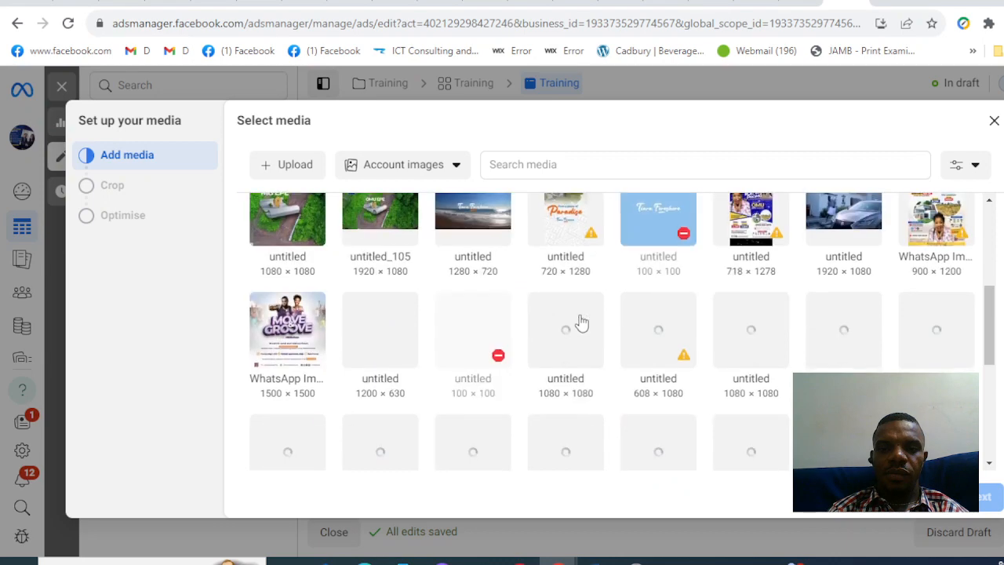
{"action": "scroll", "coordinate": [580, 322], "scroll_direction": "down", "scroll_amount": 2}
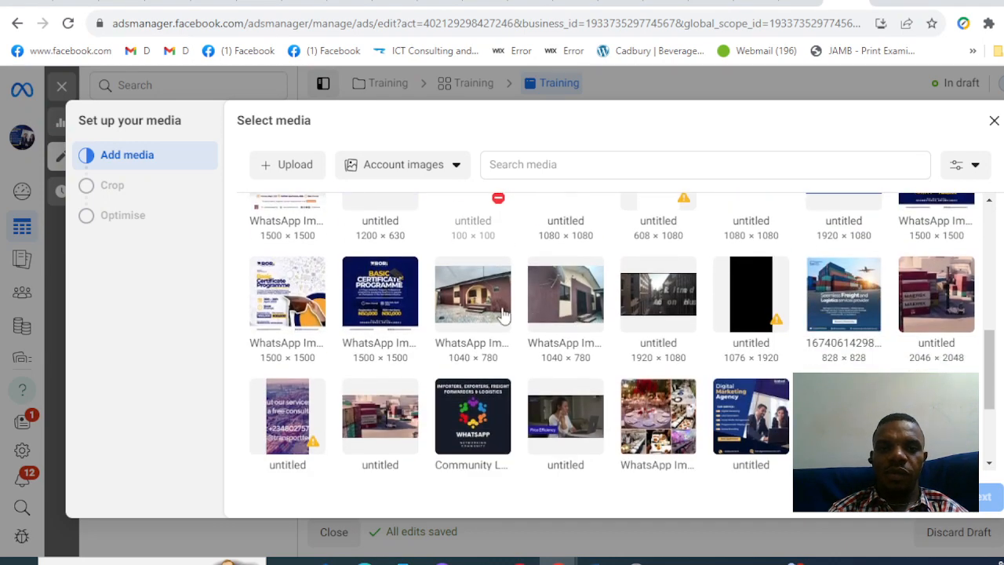
{"action": "left_click", "coordinate": [751, 418]}
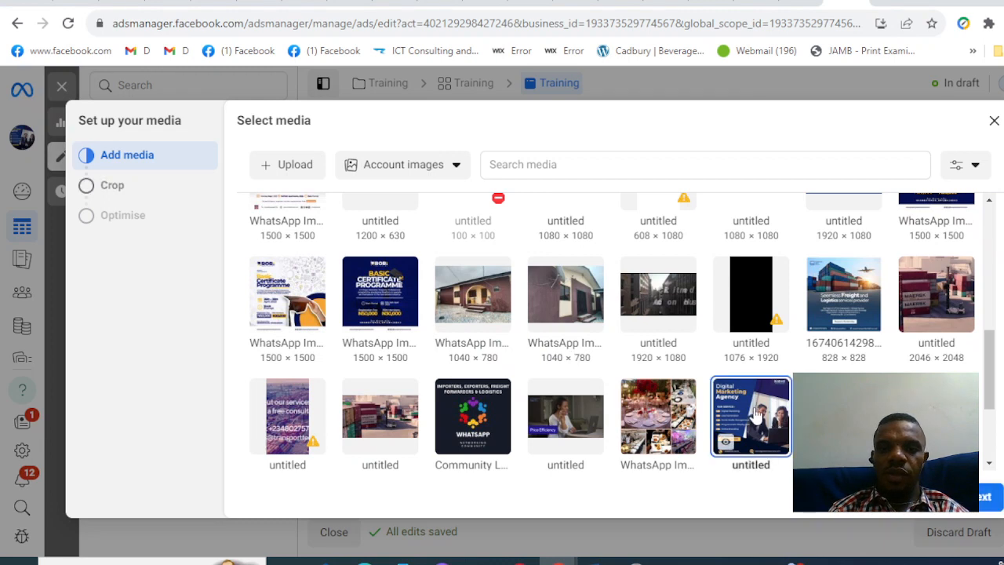
Accept the recommended placement crops for the flyer and finish the media setup
{"action": "left_click", "coordinate": [984, 500]}
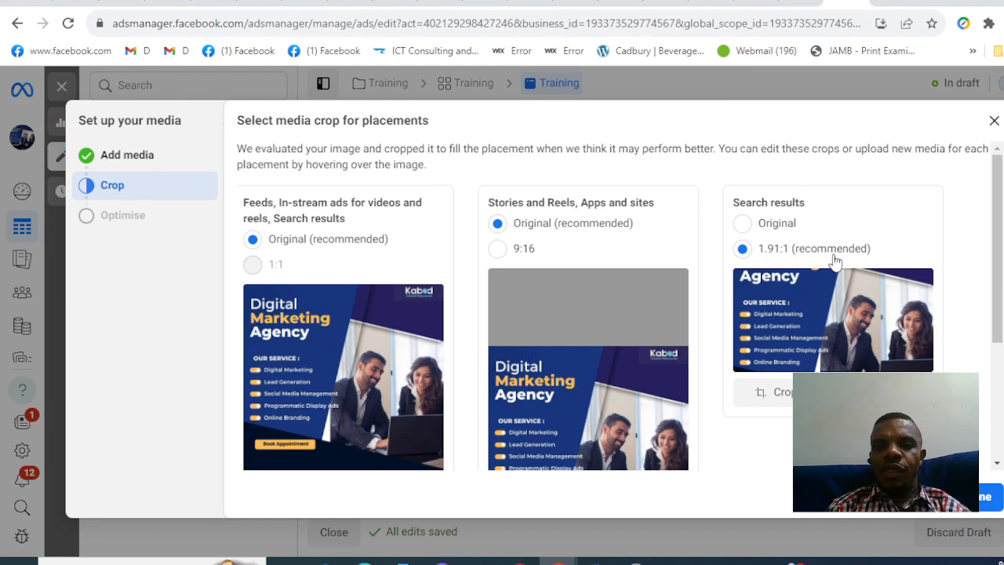
{"action": "scroll", "coordinate": [756, 253], "scroll_direction": "down", "scroll_amount": 3}
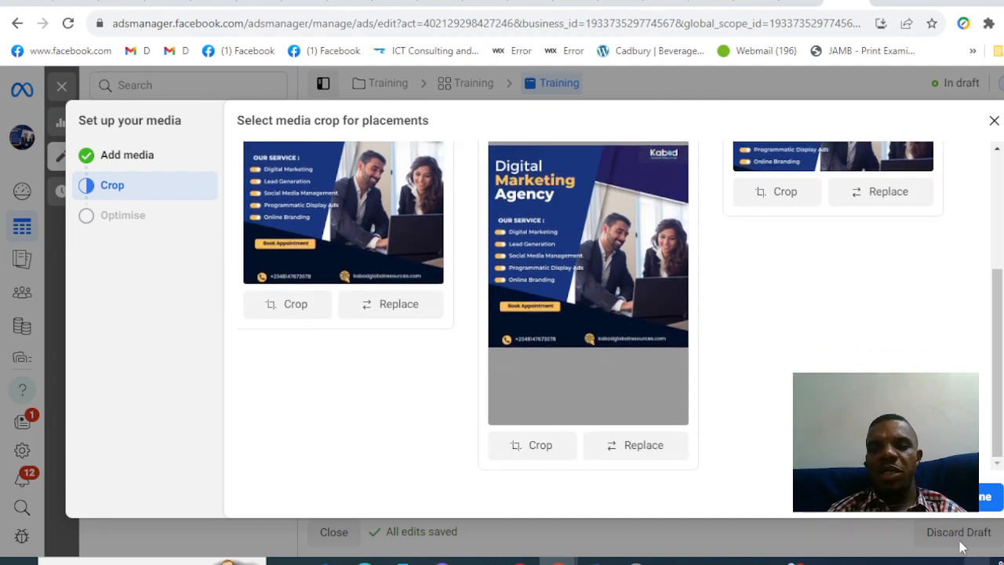
{"action": "left_click", "coordinate": [983, 496]}
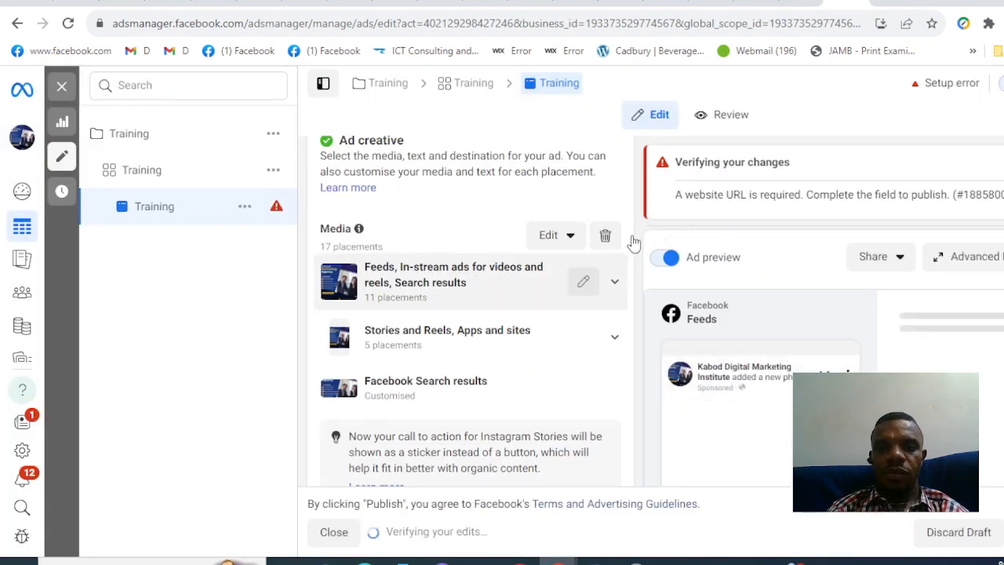
Enter "Training test" as the ad's primary text and "Tresting" as its description
{"action": "scroll", "coordinate": [465, 308], "scroll_direction": "down", "scroll_amount": 4}
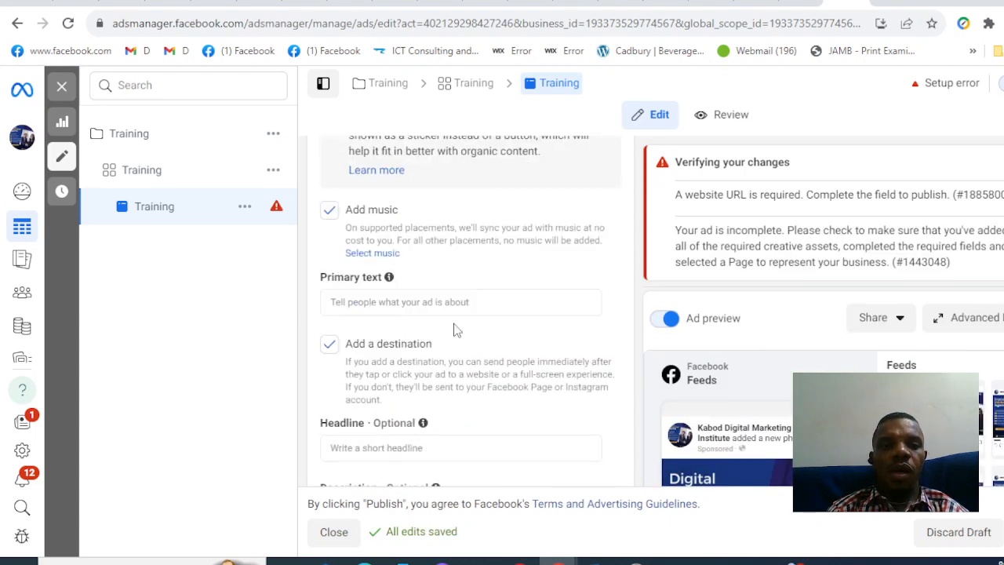
{"action": "scroll", "coordinate": [454, 330], "scroll_direction": "down", "scroll_amount": 1}
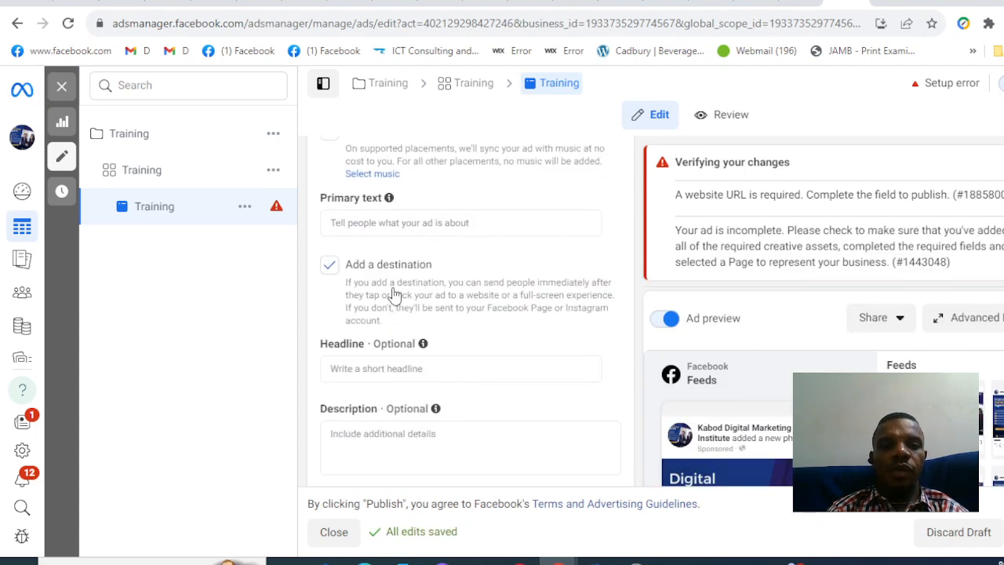
{"action": "left_click", "coordinate": [419, 223]}
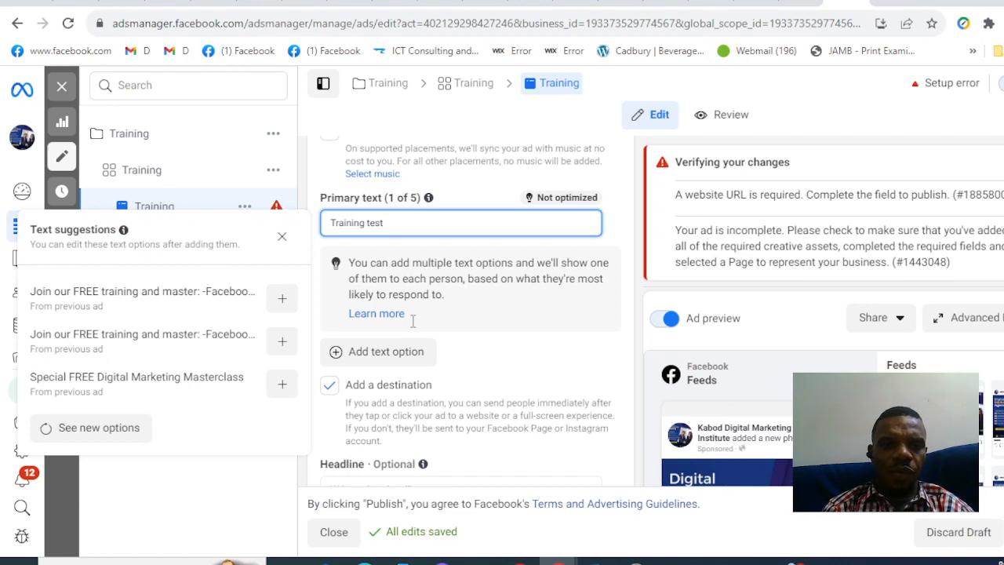
{"action": "scroll", "coordinate": [495, 374], "scroll_direction": "down", "scroll_amount": 4}
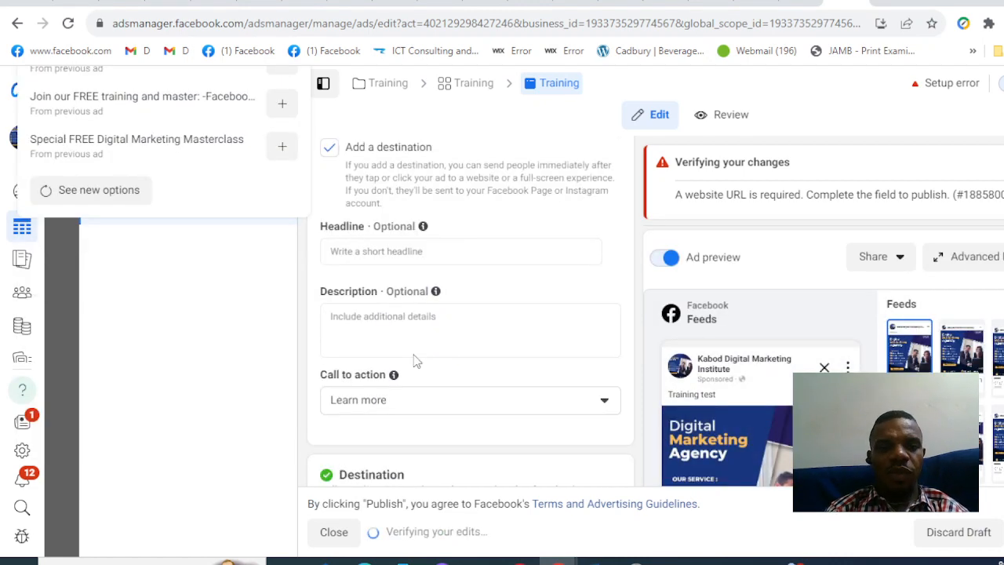
{"action": "scroll", "coordinate": [413, 380], "scroll_direction": "down", "scroll_amount": 1}
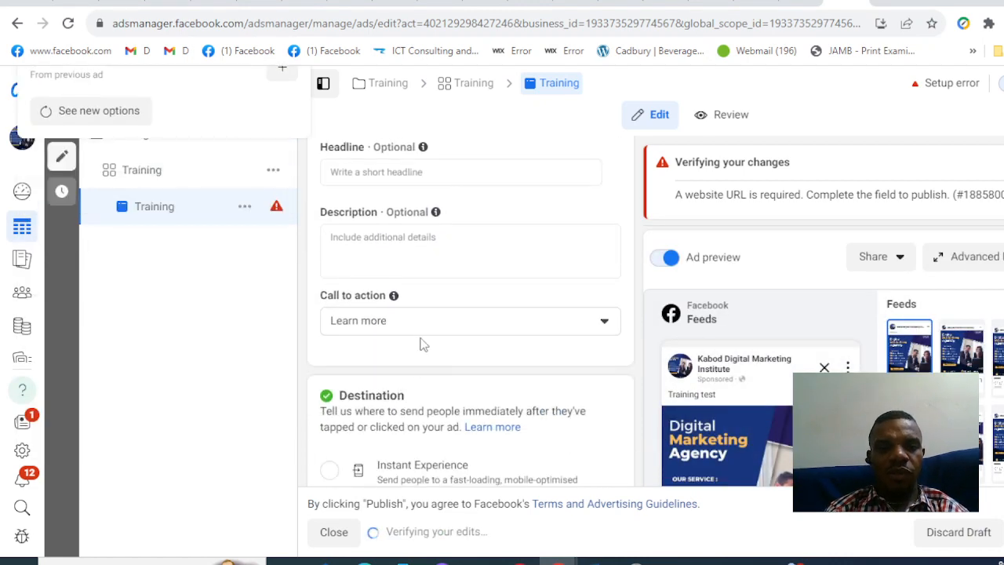
{"action": "left_click", "coordinate": [451, 253]}
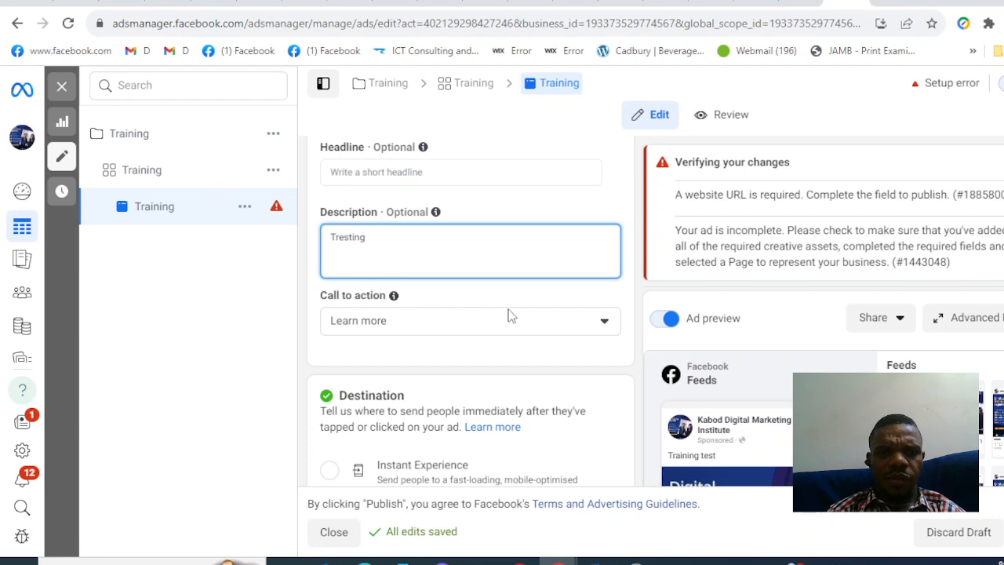
Choose WhatsApp as the ad's destination and review the tracking settings
{"action": "scroll", "coordinate": [511, 313], "scroll_direction": "down", "scroll_amount": 1}
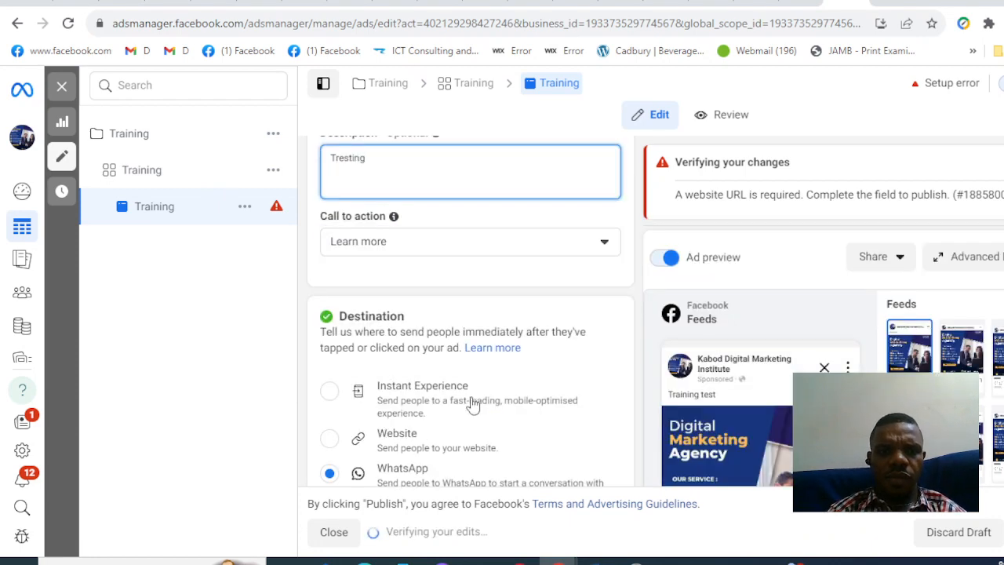
{"action": "scroll", "coordinate": [436, 399], "scroll_direction": "down", "scroll_amount": 1}
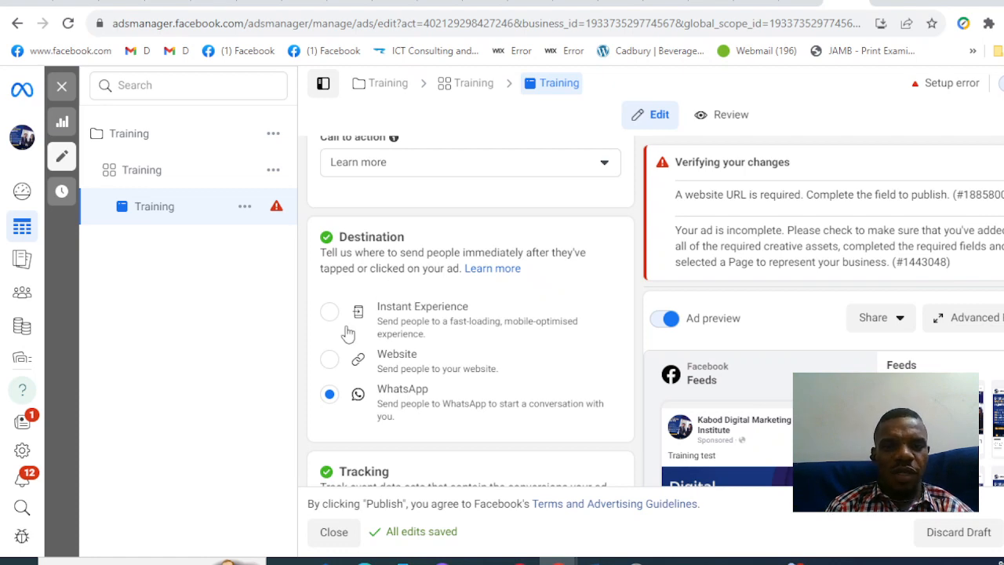
{"action": "left_click", "coordinate": [328, 394]}
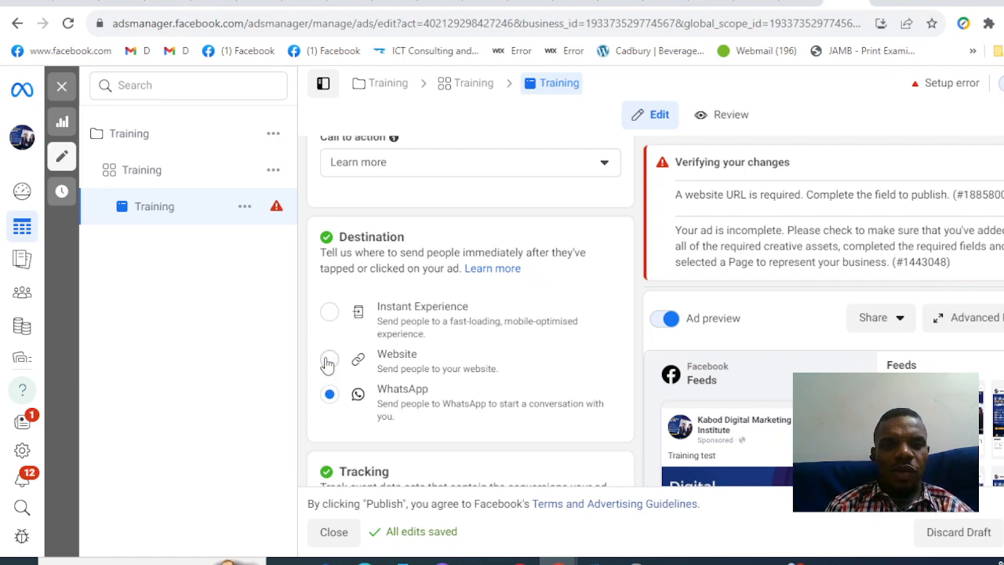
{"action": "scroll", "coordinate": [425, 341], "scroll_direction": "down", "scroll_amount": 1}
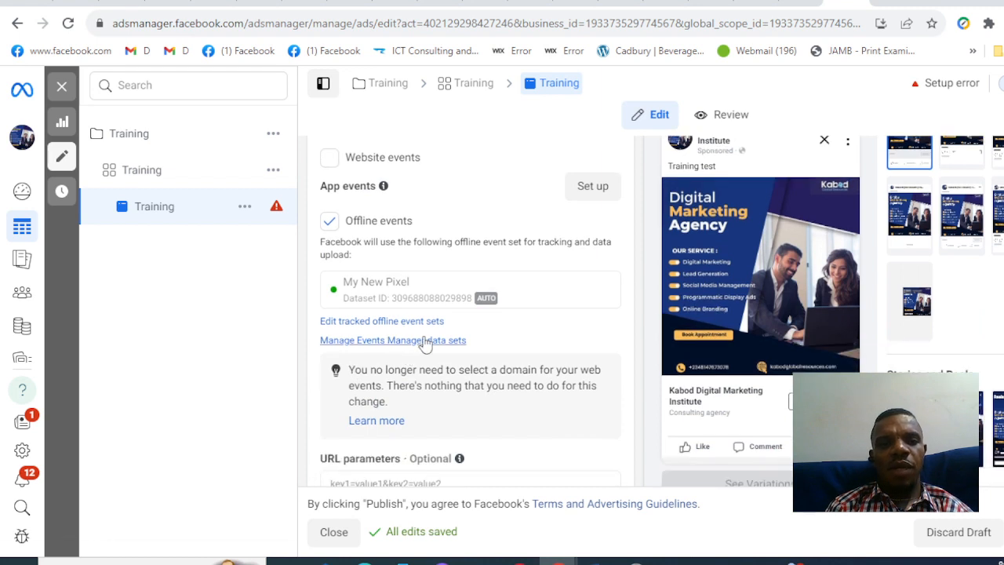